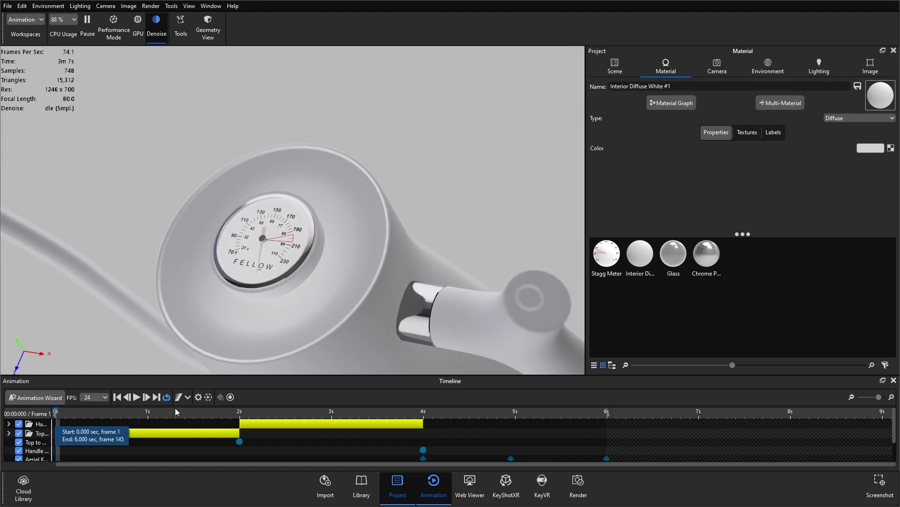
Step: Play the kettle animation, stop it, and return the timeline to the first frame
click(137, 398)
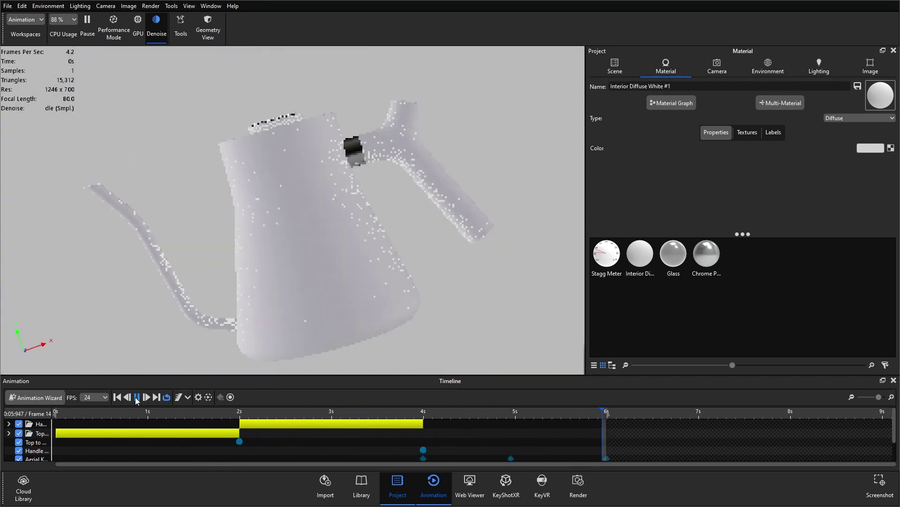
click(137, 398)
drag(125, 420, 56, 420)
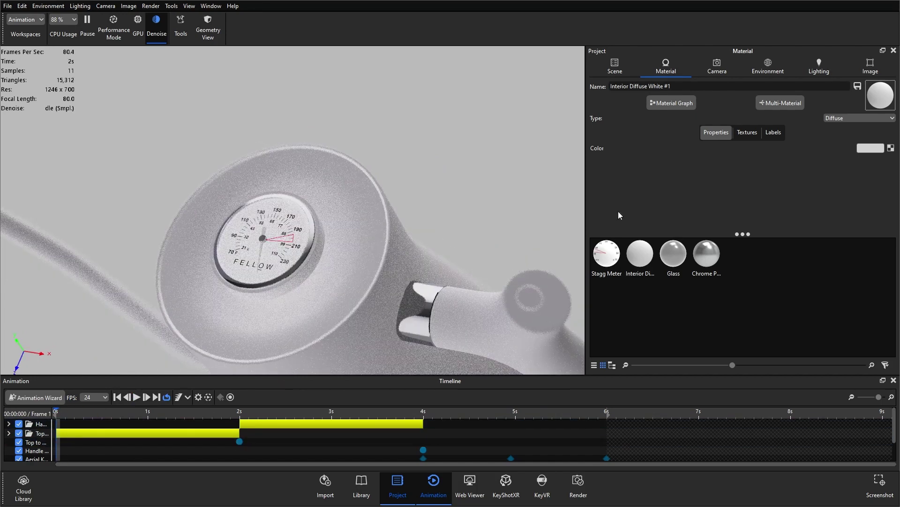
Step: Open the Interior Diffuse White #1 material in the Material Graph and reposition its nodes to make room below them
click(669, 105)
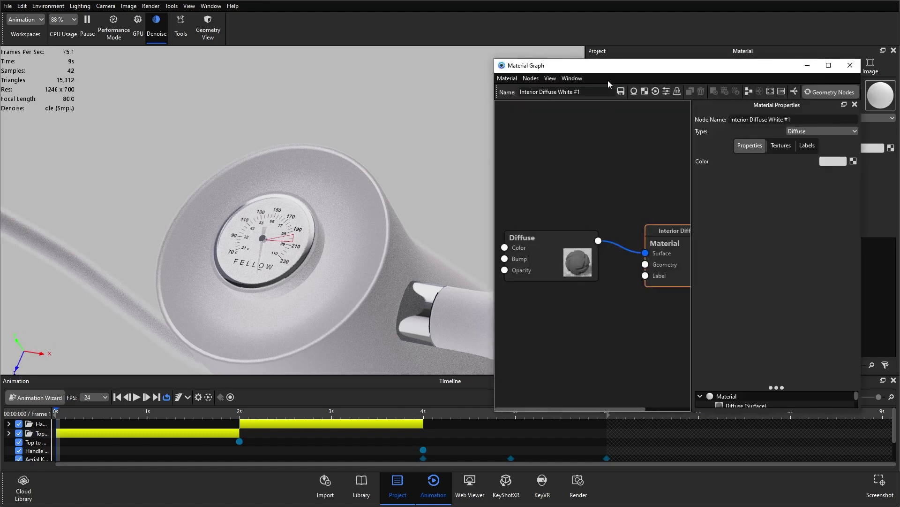
drag(609, 72, 583, 62)
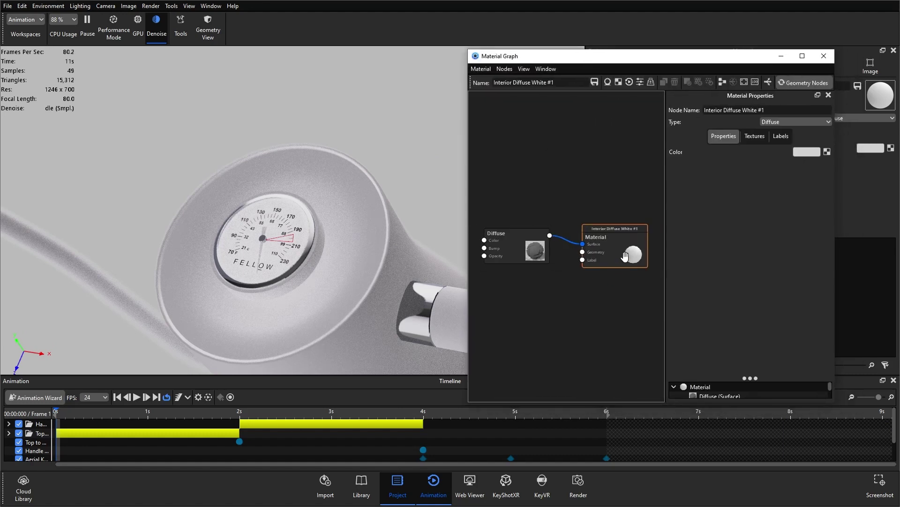
drag(522, 247, 526, 243)
drag(606, 265, 584, 252)
Step: Add a Curve Fade animation node below the Diffuse node and display its animation curve
right_click(520, 277)
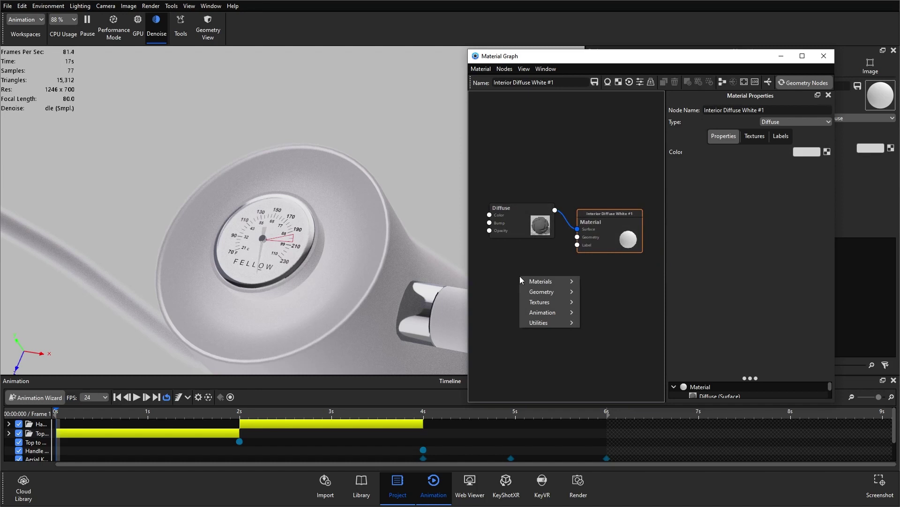
mouse_move(563, 316)
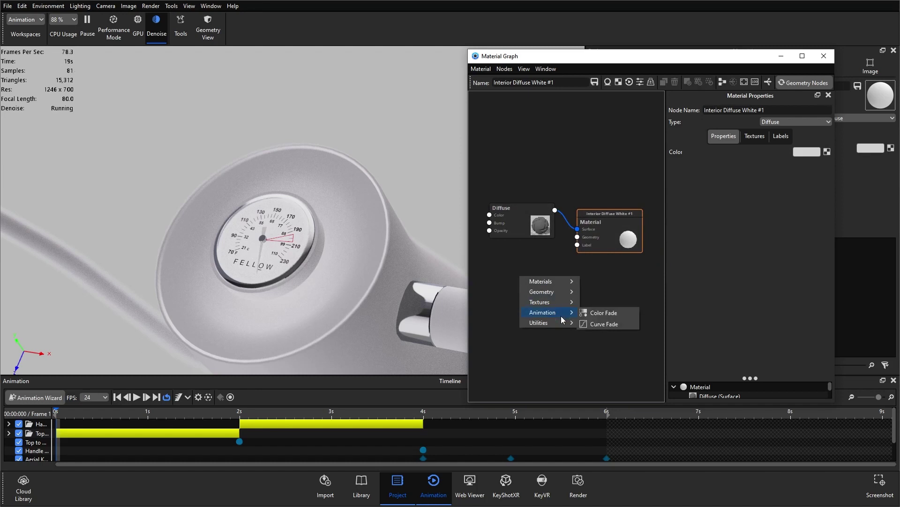
click(624, 324)
drag(571, 299, 547, 294)
click(546, 294)
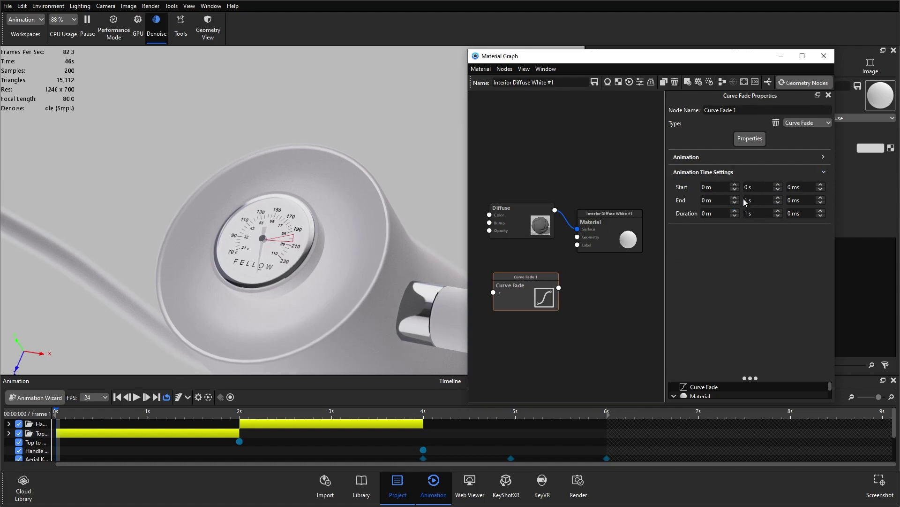
click(725, 155)
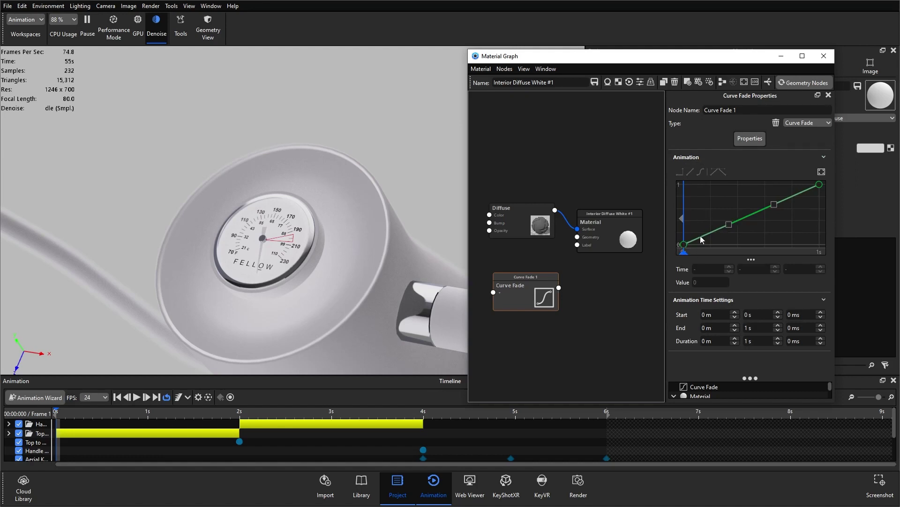
Step: Shape the fade curve into an S-curve by levelling and lengthening the tangent handles of its start and end points
click(684, 244)
click(819, 185)
click(684, 244)
drag(731, 225, 736, 245)
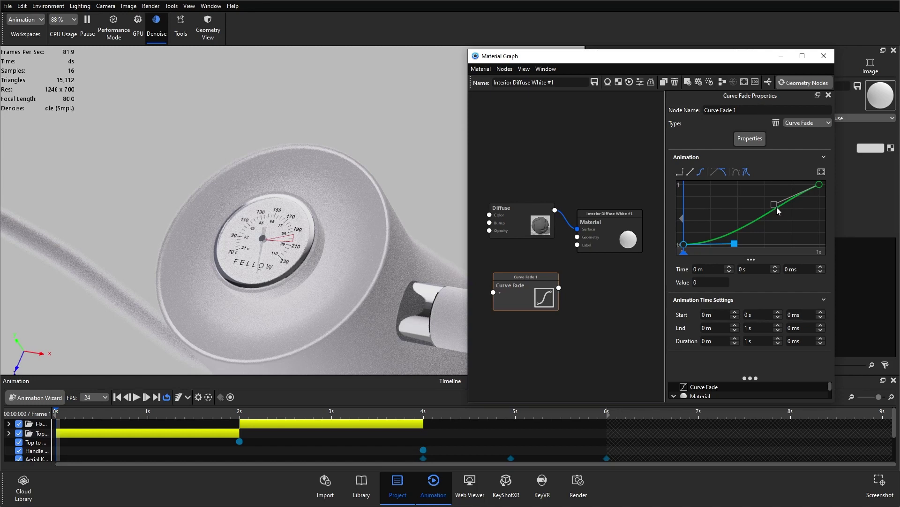
drag(775, 205, 766, 185)
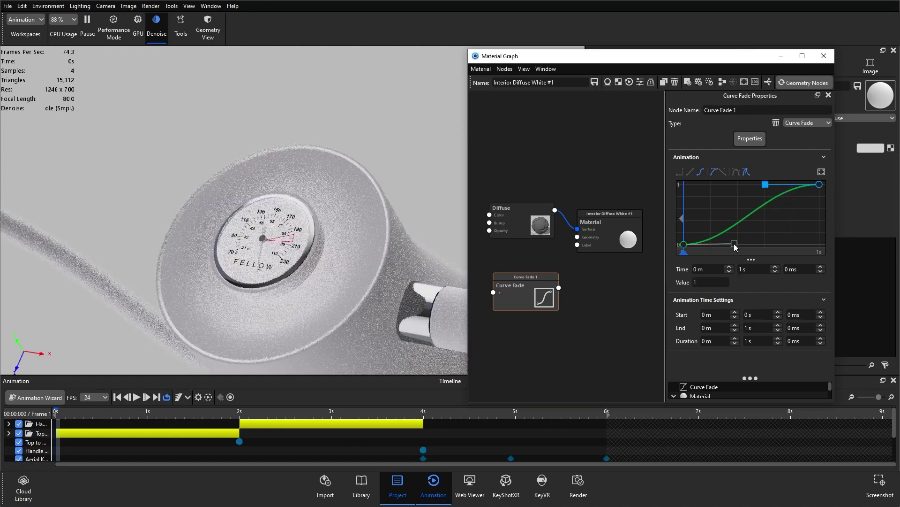
mouse_move(735, 243)
mouse_down()
mouse_move(772, 244)
mouse_move(732, 245)
mouse_move(741, 244)
mouse_up()
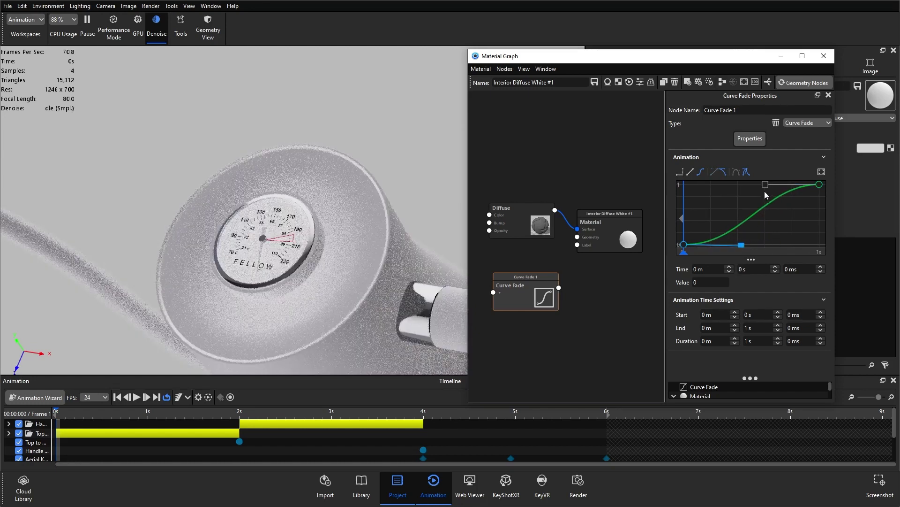
drag(766, 185, 747, 185)
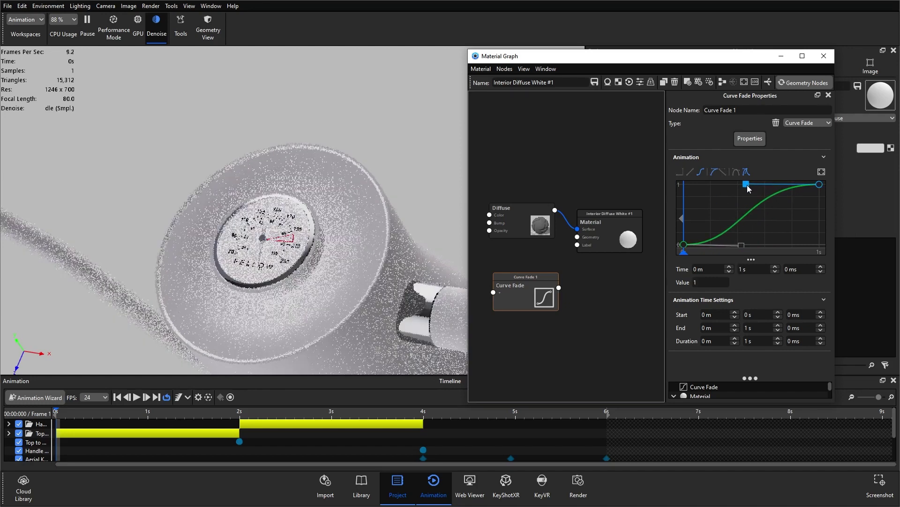
drag(741, 244, 755, 243)
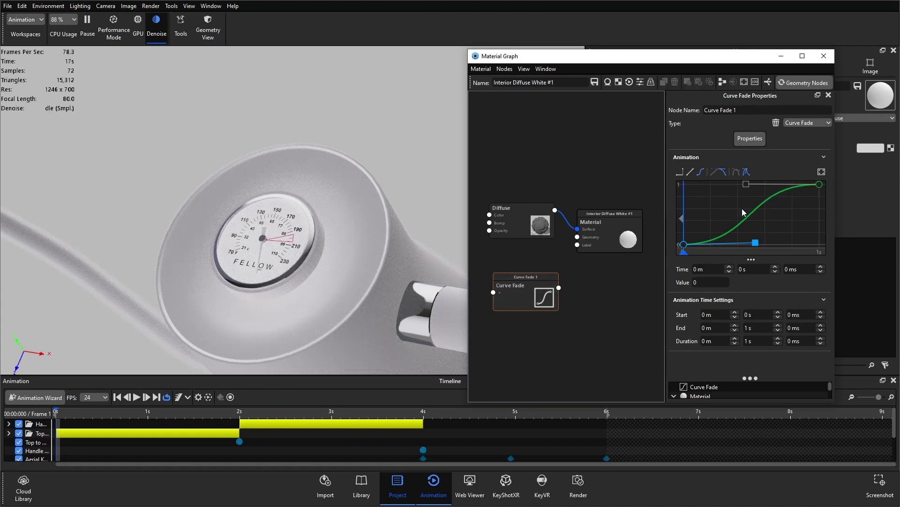
Step: Try linear, stepped and smooth interpolation on the fade curve's start point
click(683, 245)
click(691, 173)
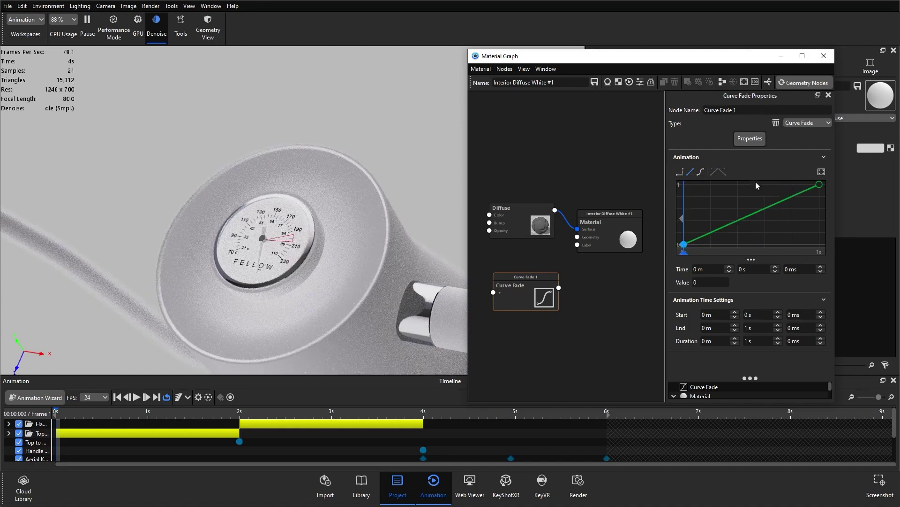
click(683, 175)
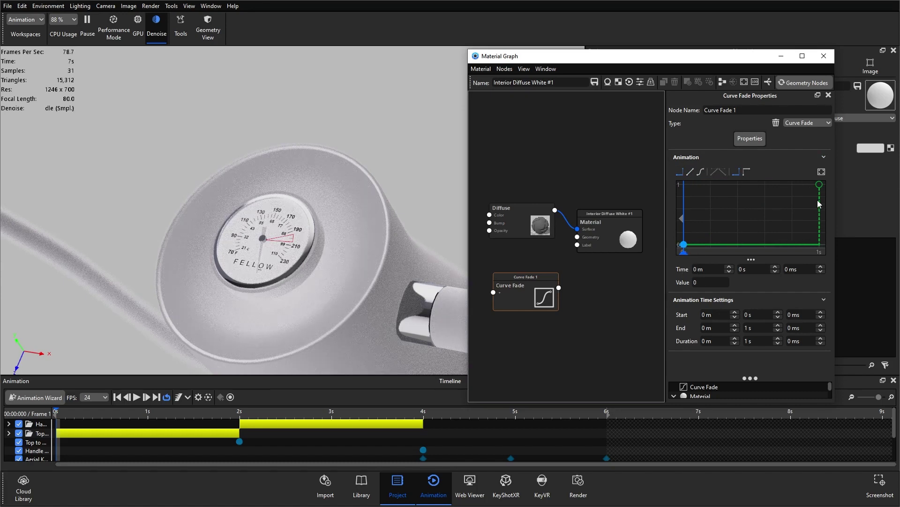
click(820, 184)
click(717, 173)
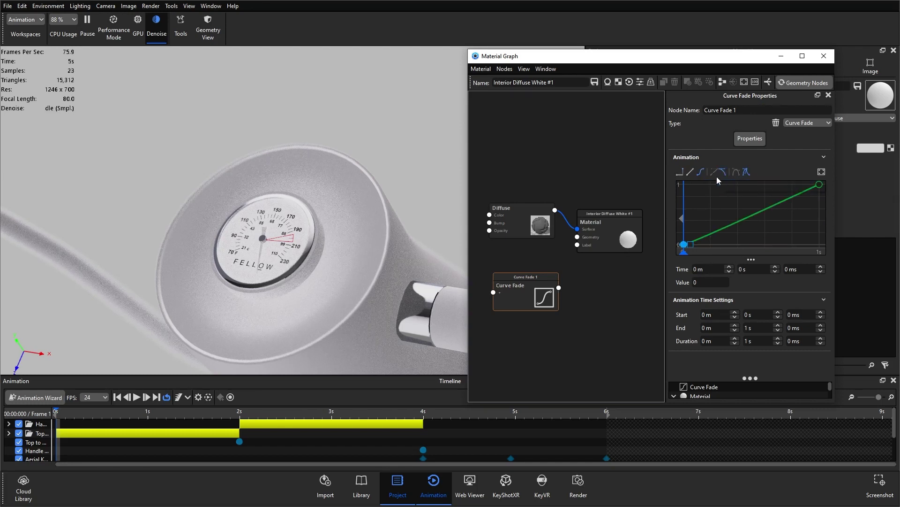
click(725, 171)
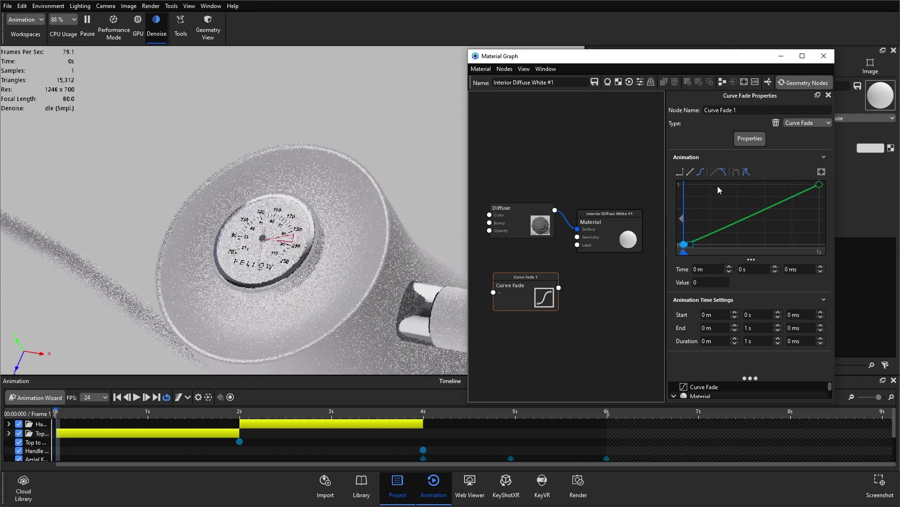
drag(694, 249, 718, 242)
Step: Set the fade curve's start point to linear interpolation so the fade is a straight ramp
click(720, 172)
click(681, 245)
click(695, 172)
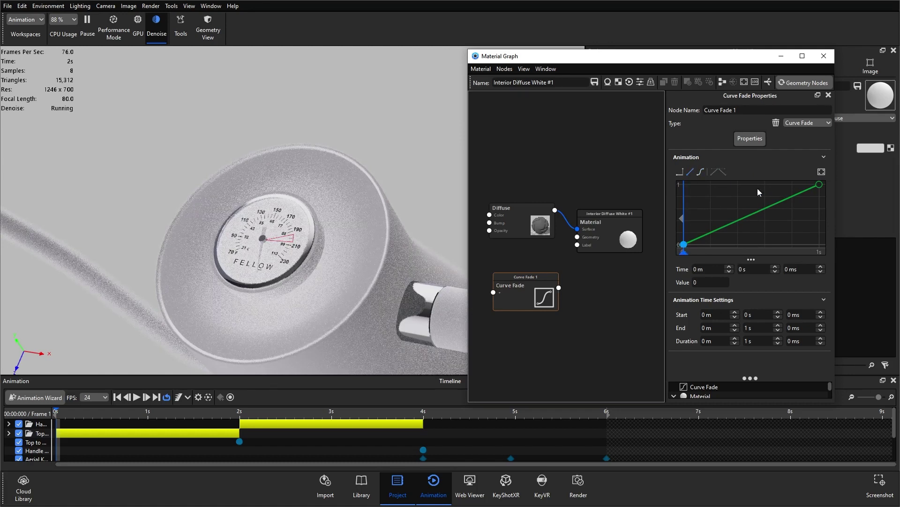
Step: Spread the Material, Diffuse and Curve Fade nodes apart to free space in the middle of the graph
drag(599, 236, 621, 240)
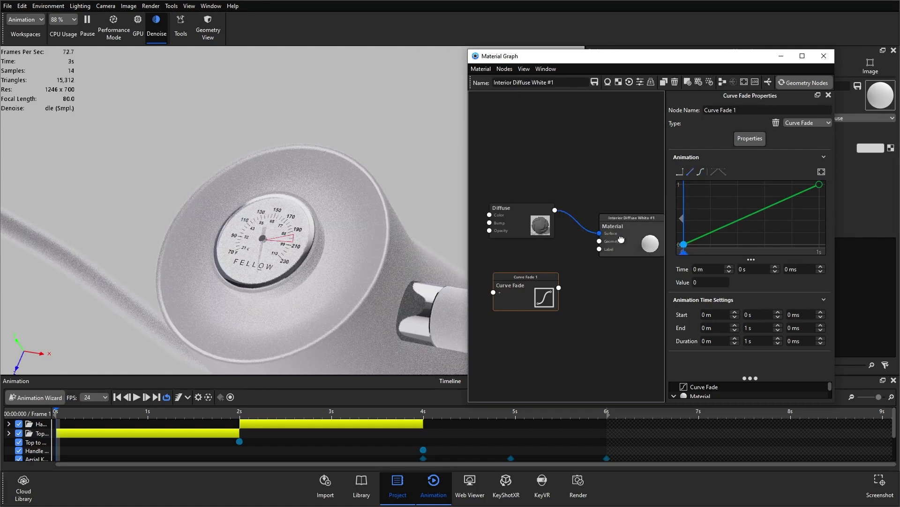
drag(540, 229, 545, 199)
drag(540, 274, 521, 272)
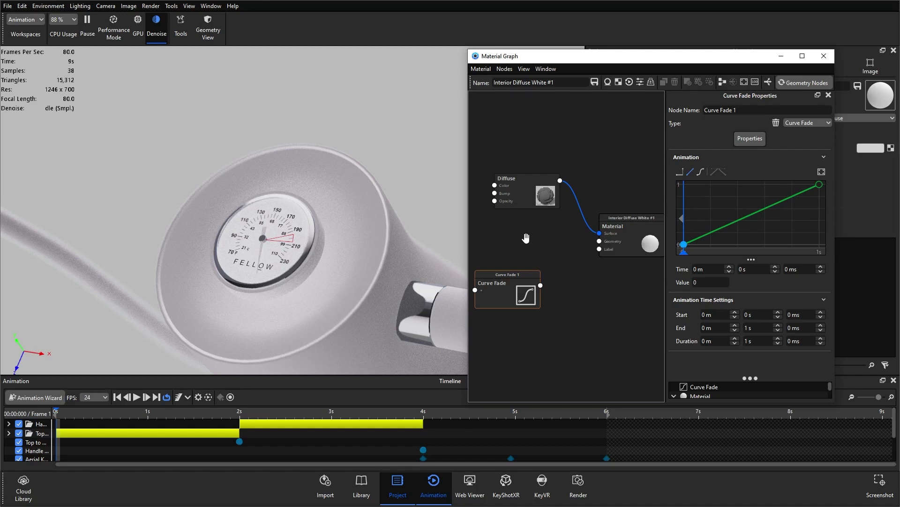
Step: Move the Diffuse node higher in the graph and change its material type to Wireframe
mouse_move(533, 191)
mouse_down()
mouse_move(549, 199)
mouse_move(541, 175)
mouse_up()
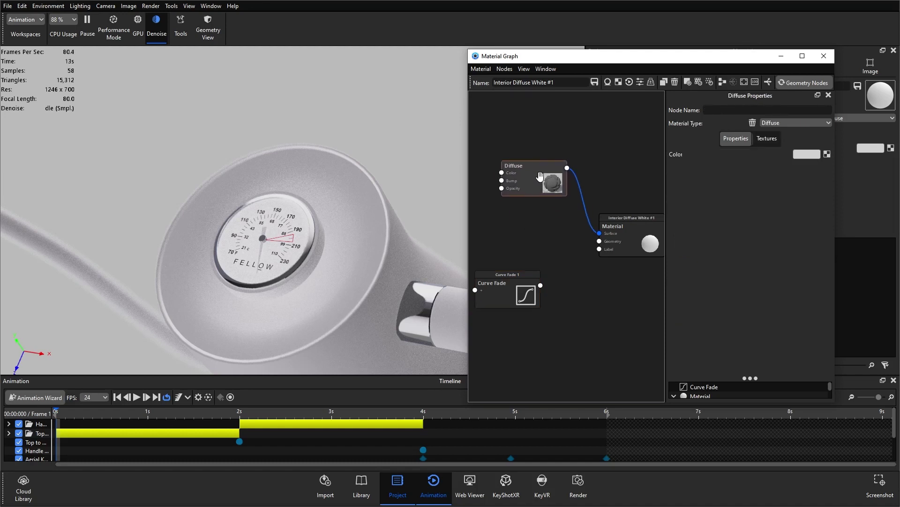
click(801, 124)
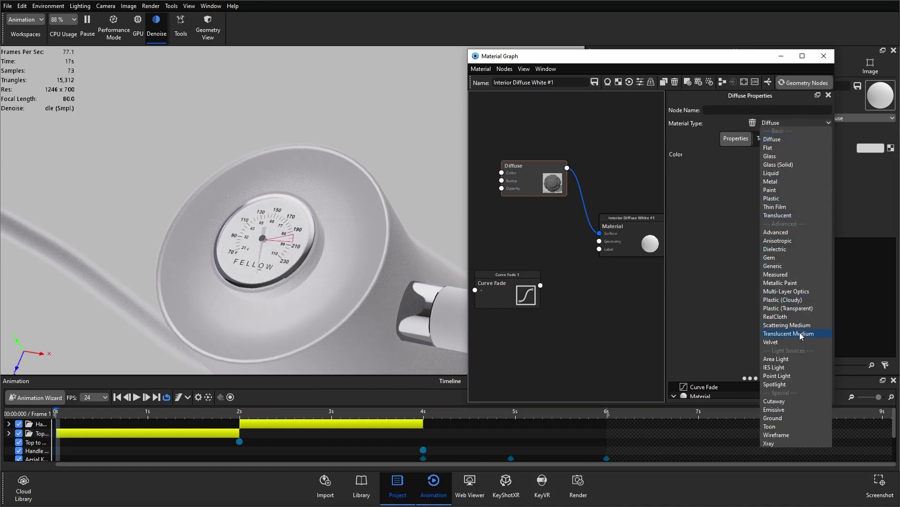
click(786, 437)
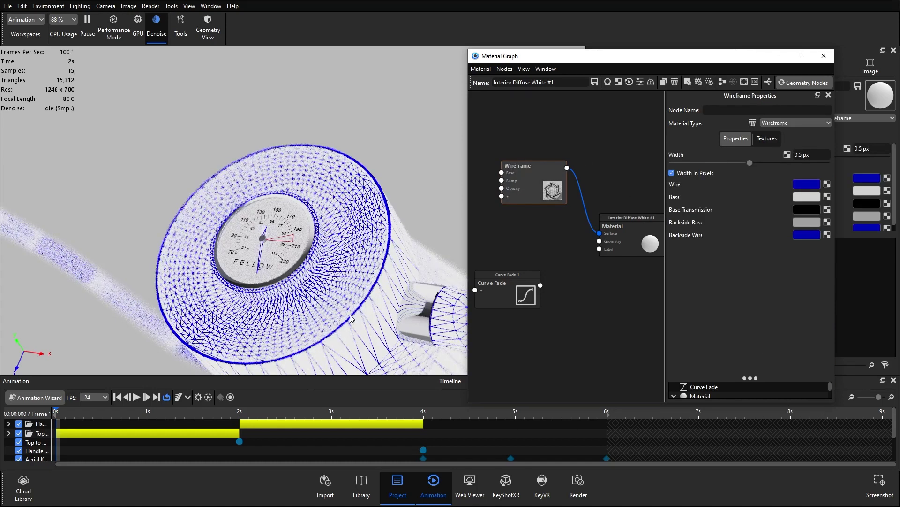
Step: Set the Wireframe's wire color to black (hex 000000) and its width to 0.35 px
click(810, 186)
click(796, 286)
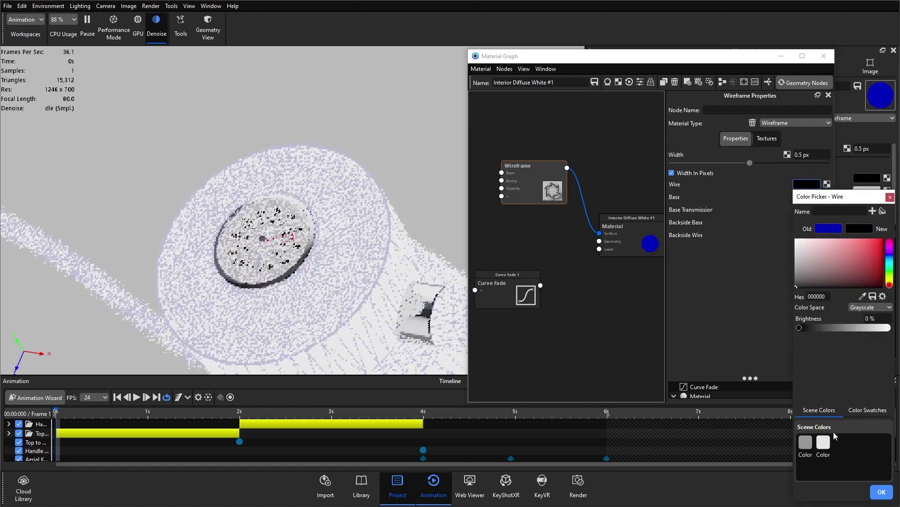
click(882, 491)
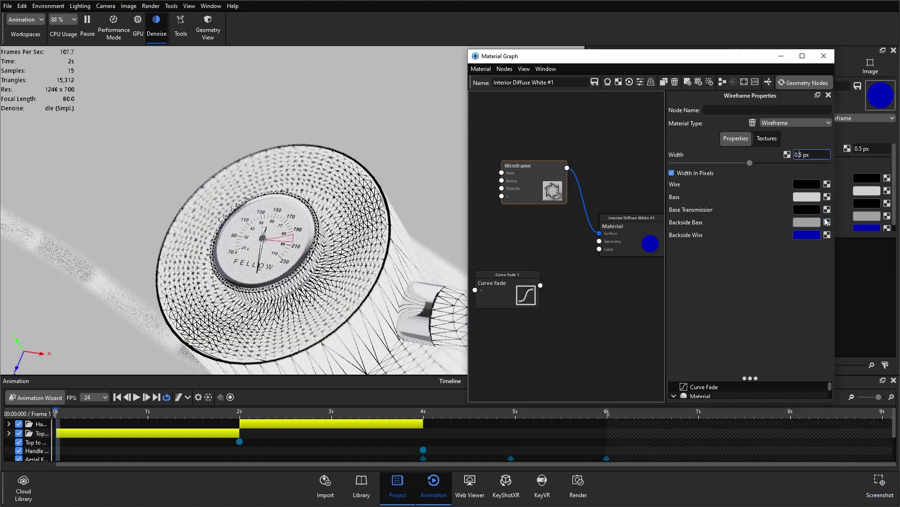
text(3)
key(Return)
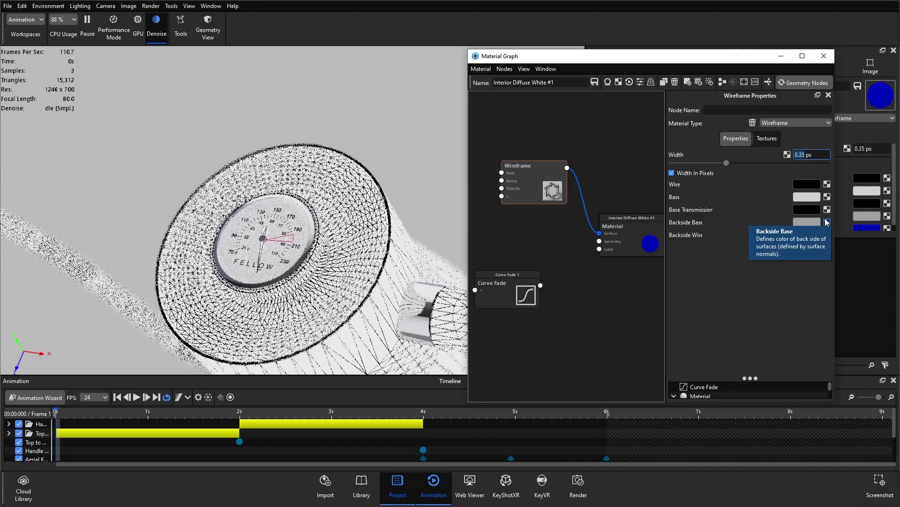
click(639, 305)
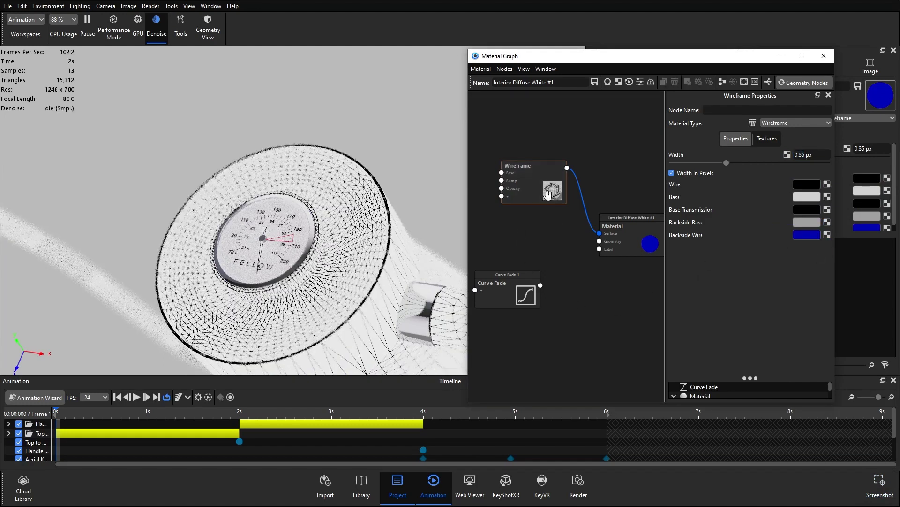
Step: Add a Plastic material node below the Wireframe node and connect it to the Material node as a label
click(548, 194)
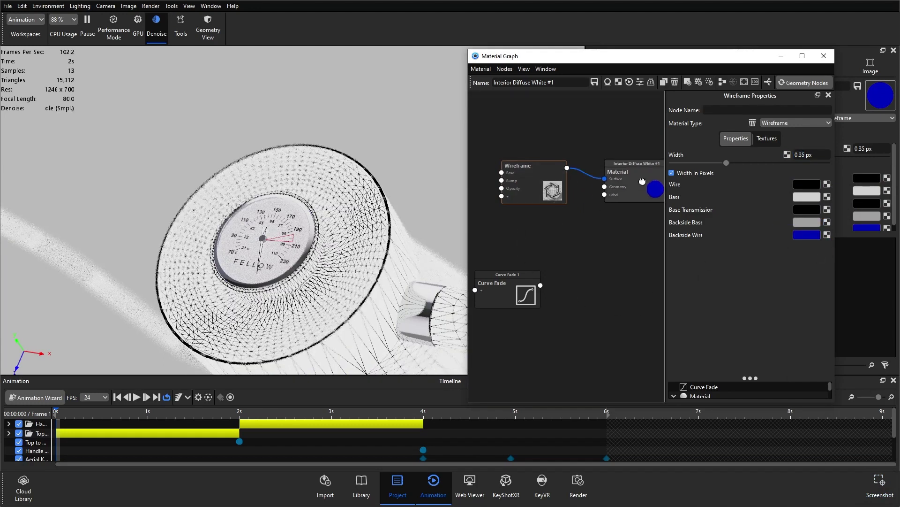
right_click(528, 204)
mouse_move(554, 234)
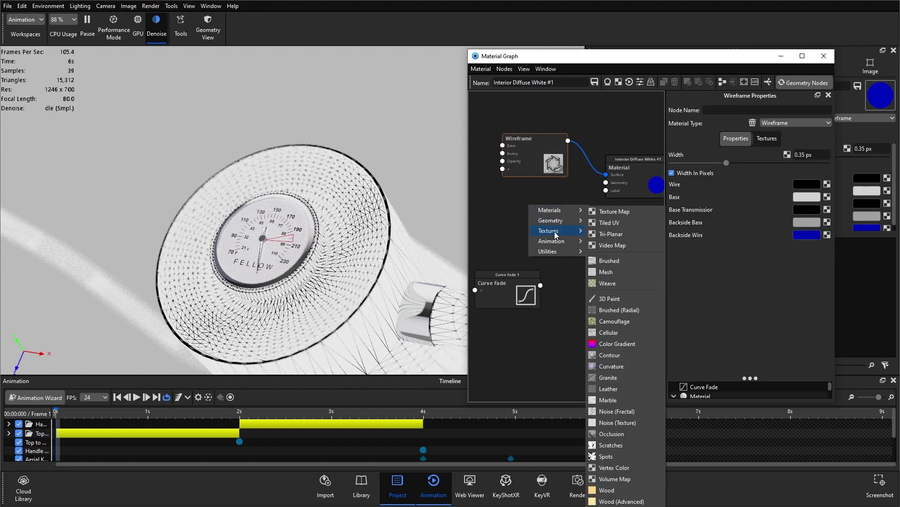
mouse_move(569, 214)
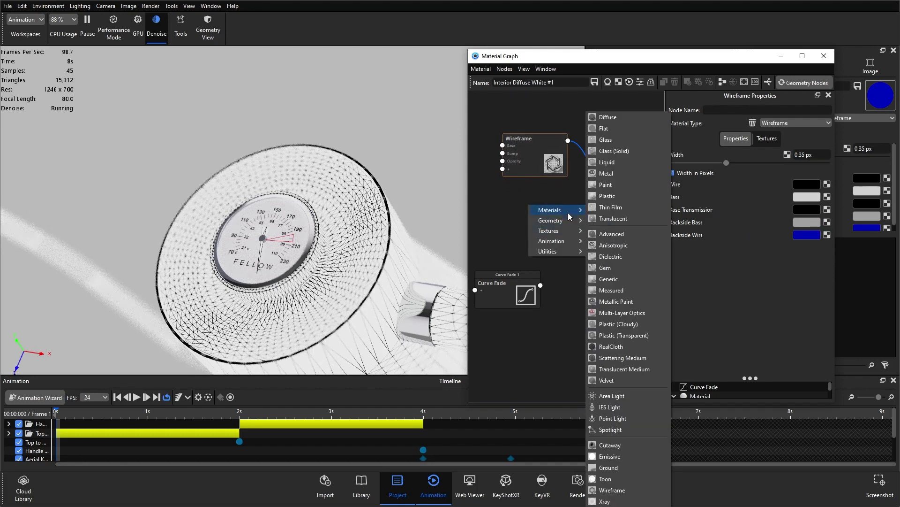
click(610, 197)
drag(590, 224, 609, 194)
drag(561, 232, 572, 224)
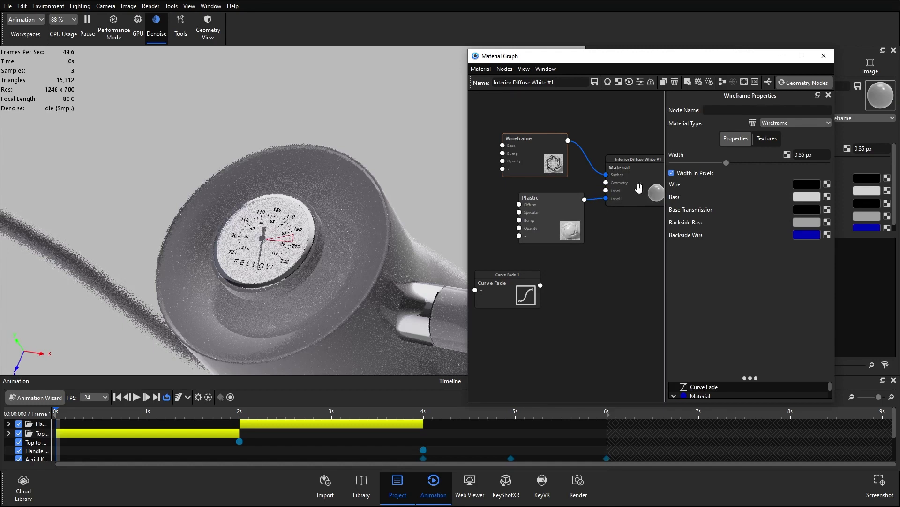
drag(639, 187, 652, 169)
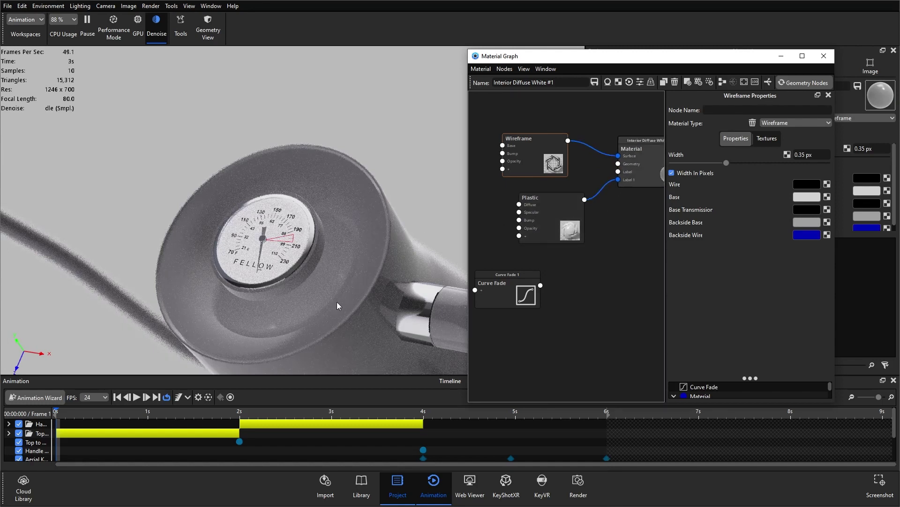
Step: Connect the Curve Fade node's output to the Plastic node's Opacity input and arrange both nodes
drag(564, 217, 590, 235)
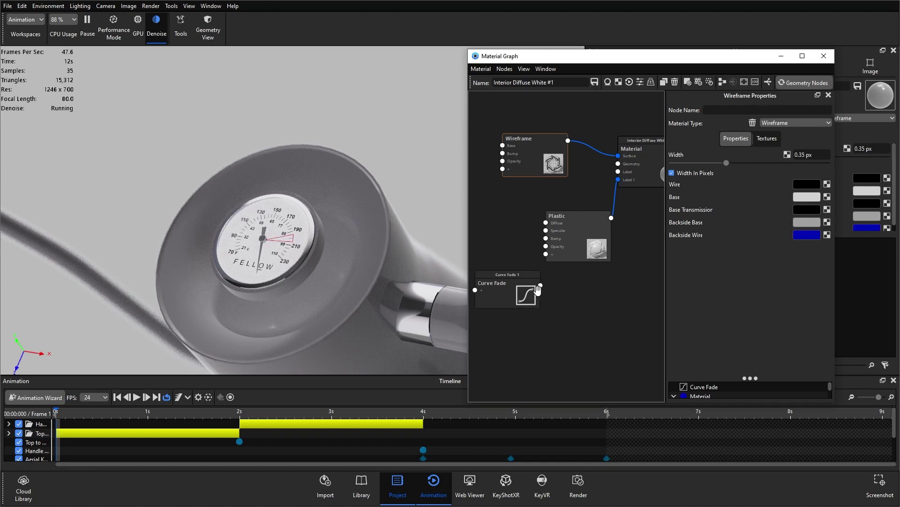
drag(542, 285, 547, 246)
drag(520, 294, 510, 254)
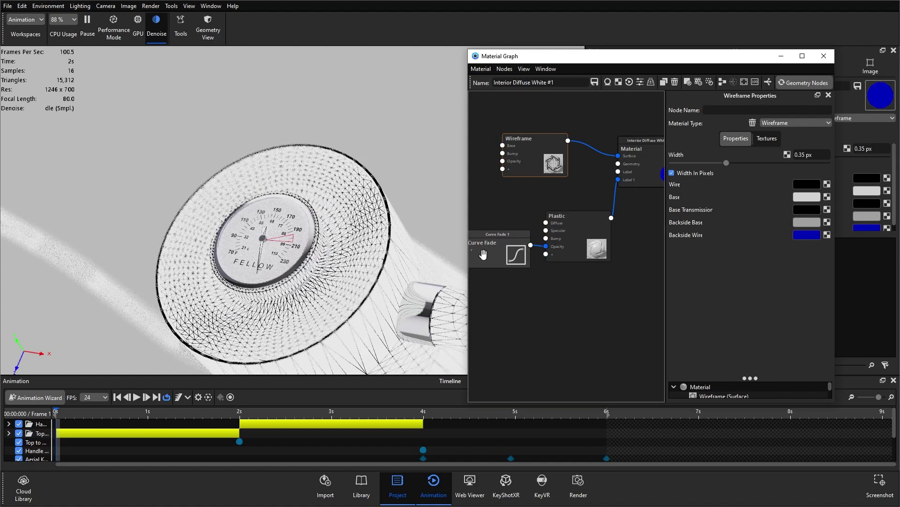
Step: Return the animation to 0 s and inspect the start keyframe of the Curve Fade node's animation curve
click(68, 422)
click(59, 420)
click(485, 259)
click(732, 159)
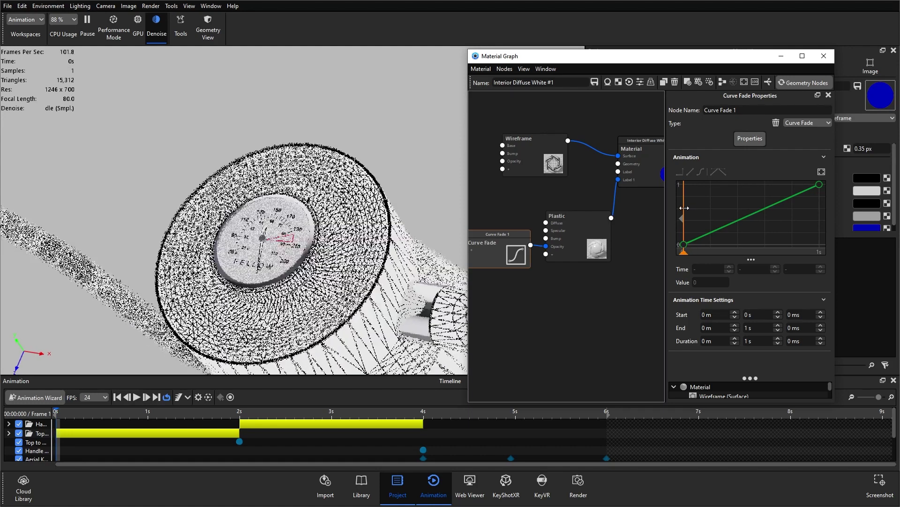
click(684, 245)
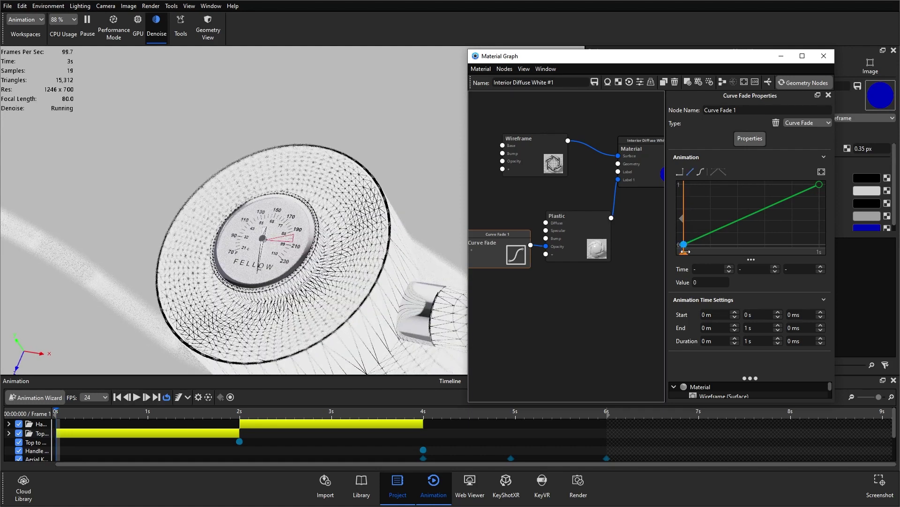
click(706, 282)
Step: Reposition the Curve Fade and Plastic nodes and scrub the fade to its end keyframe at 1 s to preview it
drag(524, 256, 519, 266)
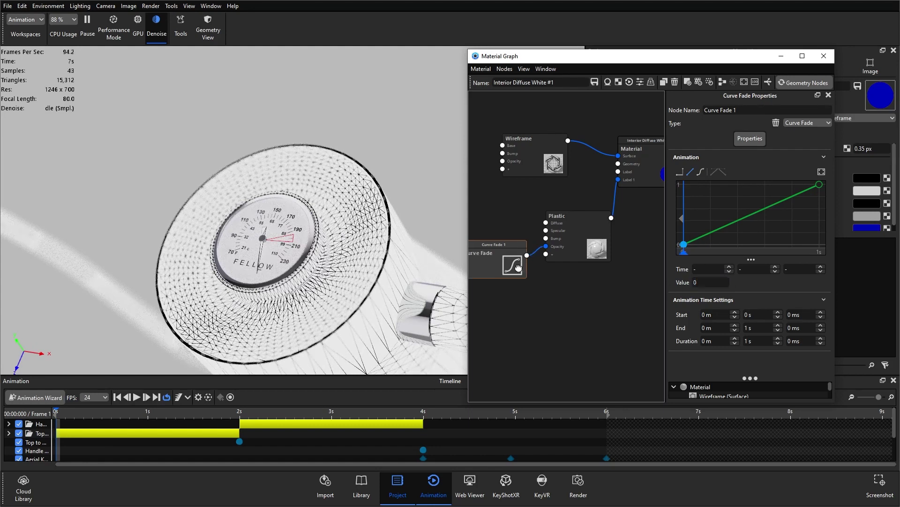
drag(597, 245, 595, 231)
drag(512, 263, 514, 258)
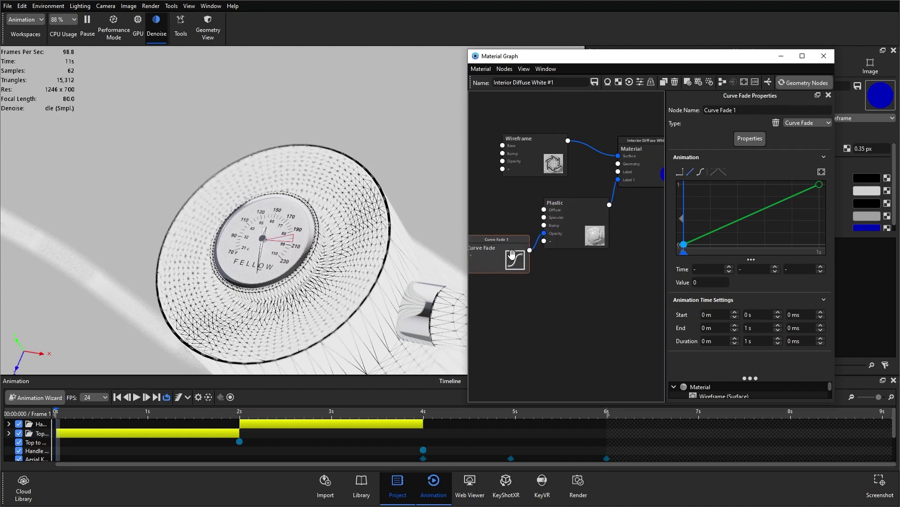
drag(684, 201, 817, 205)
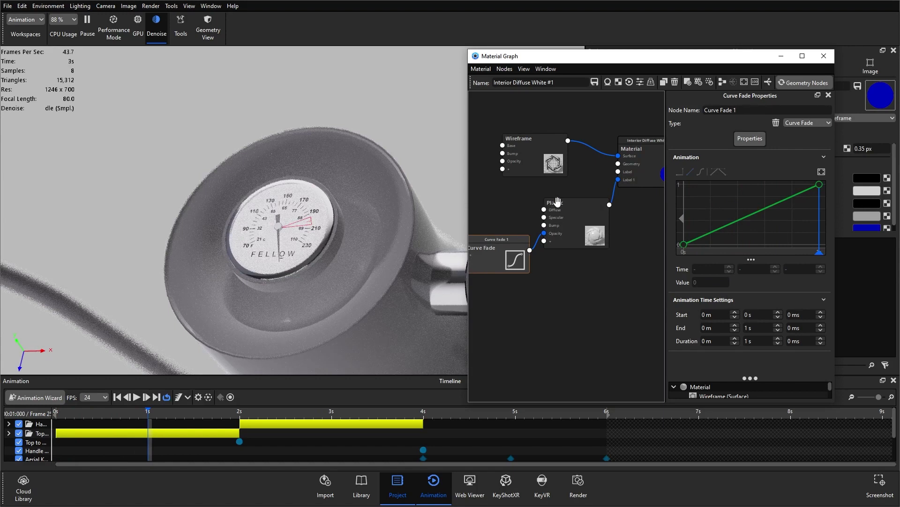
drag(546, 237, 545, 234)
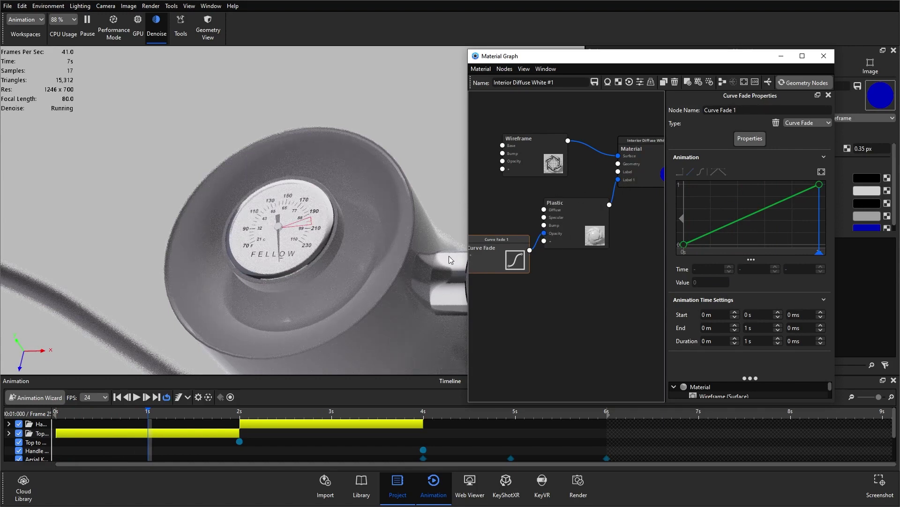
Step: Set the Curve Fade's end keyframe time to 6 s, fit the curve in its graph, and scrub to the end keyframe
click(819, 185)
click(774, 269)
click(775, 268)
click(775, 269)
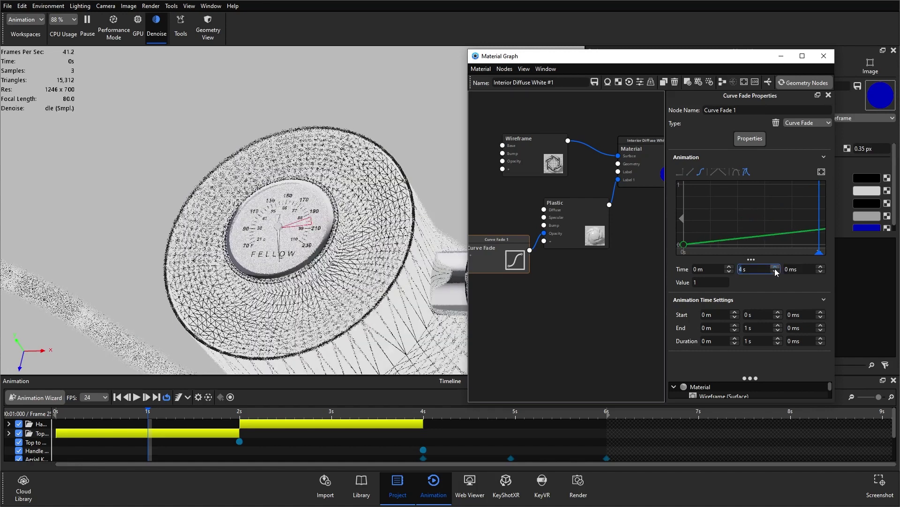
click(775, 268)
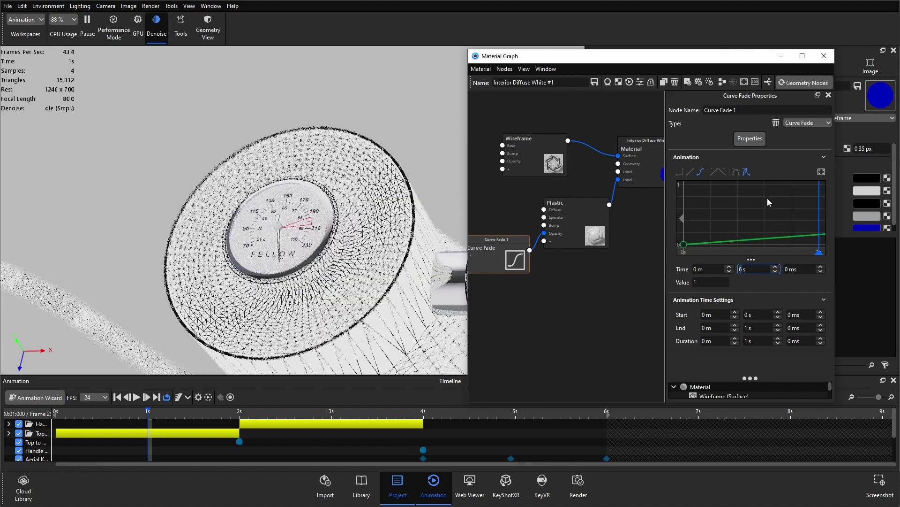
scroll(806, 204, down, 2)
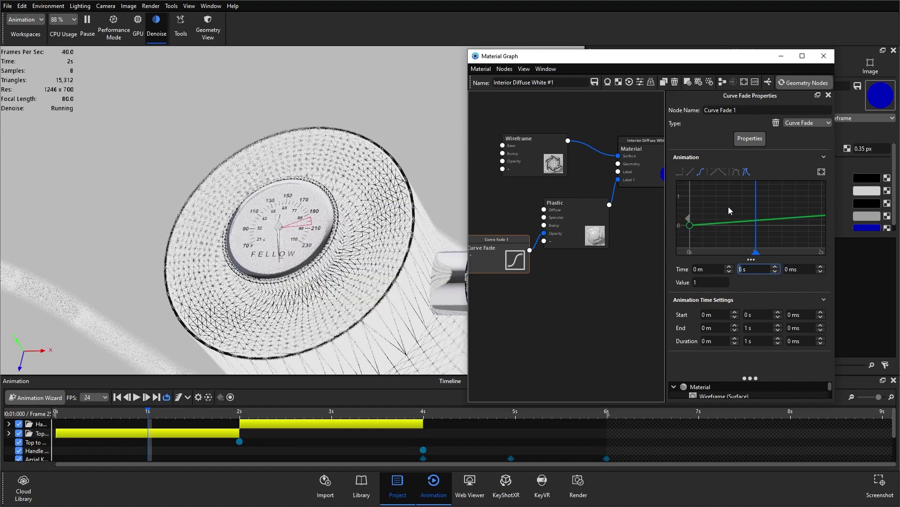
click(821, 172)
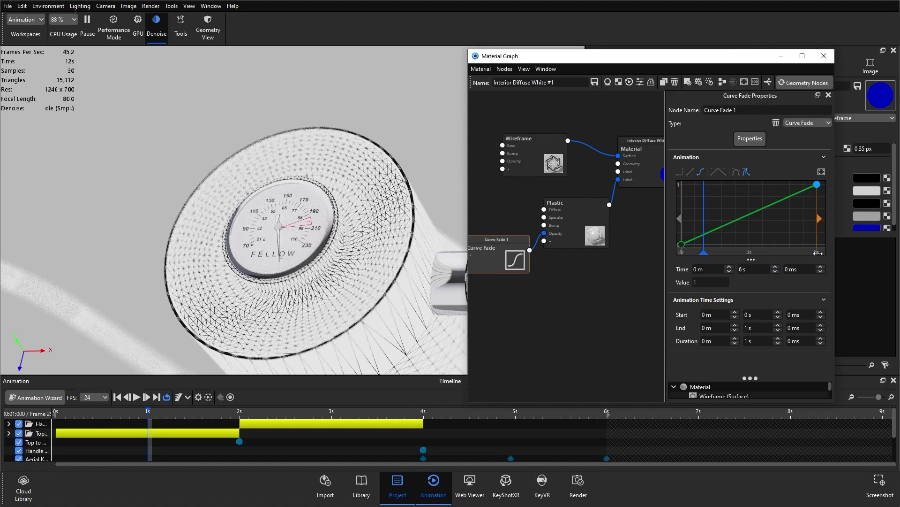
drag(704, 206, 817, 207)
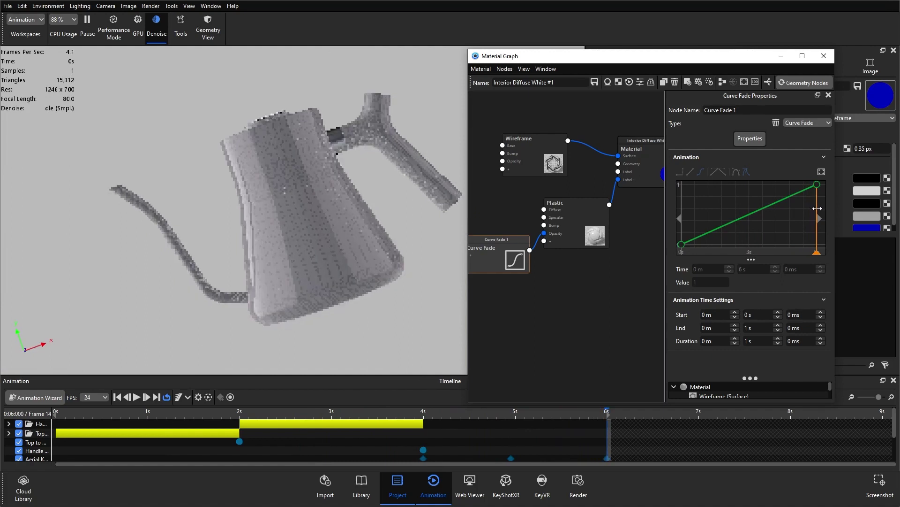
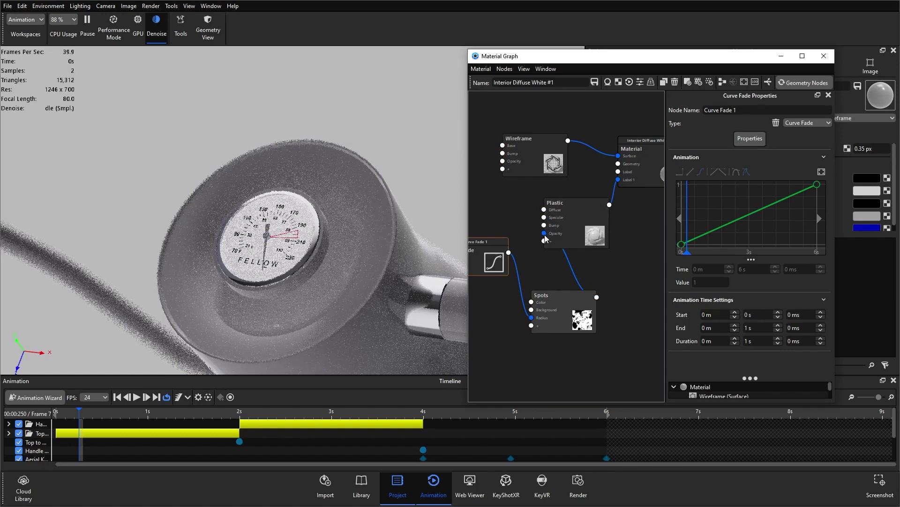
Step: Preview the Spots-driven opacity transition by scrubbing the animation to 6 s, and move the Curve Fade node lower
key(space)
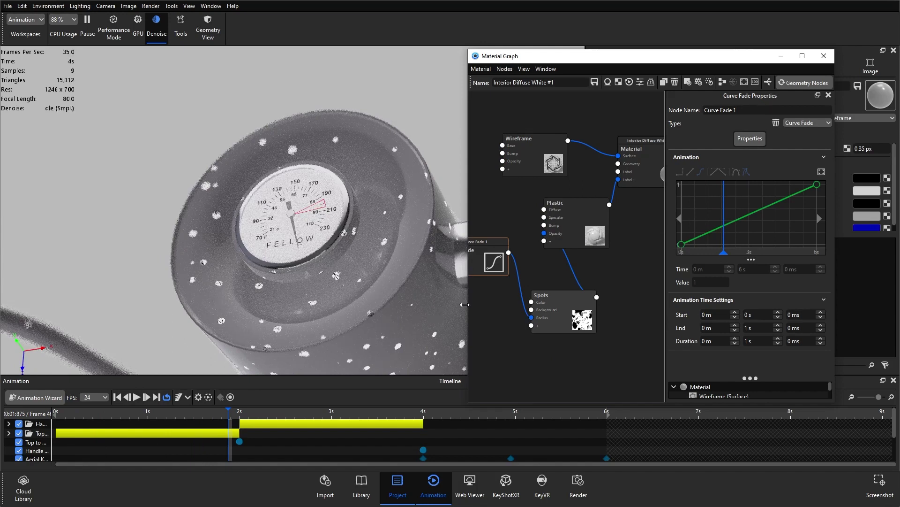
drag(502, 263, 493, 283)
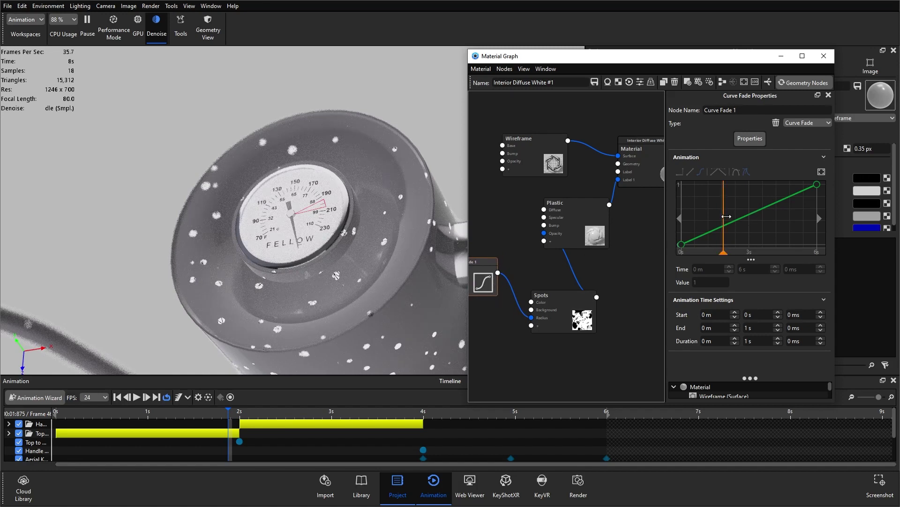
mouse_move(726, 212)
mouse_down()
mouse_move(766, 212)
mouse_move(756, 196)
mouse_move(818, 199)
mouse_up()
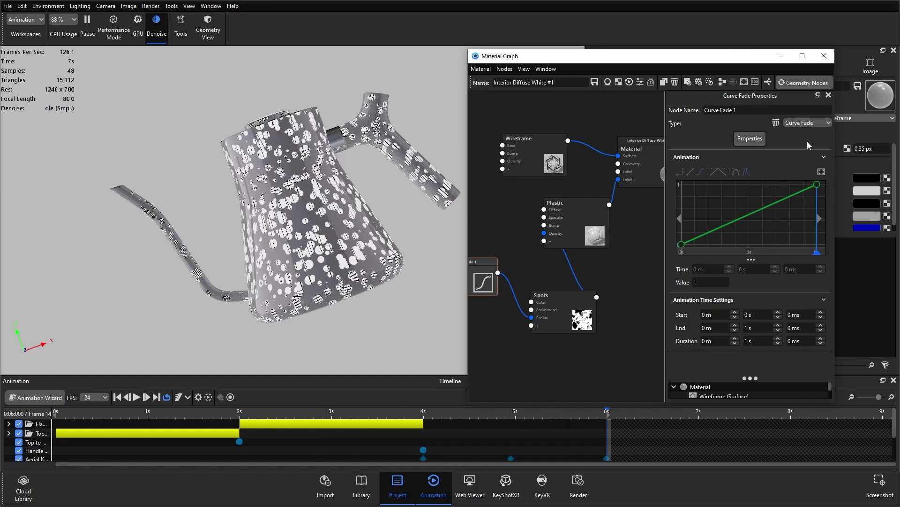
Step: Set the value of the Curve Fade's start keyframe to 3
click(681, 244)
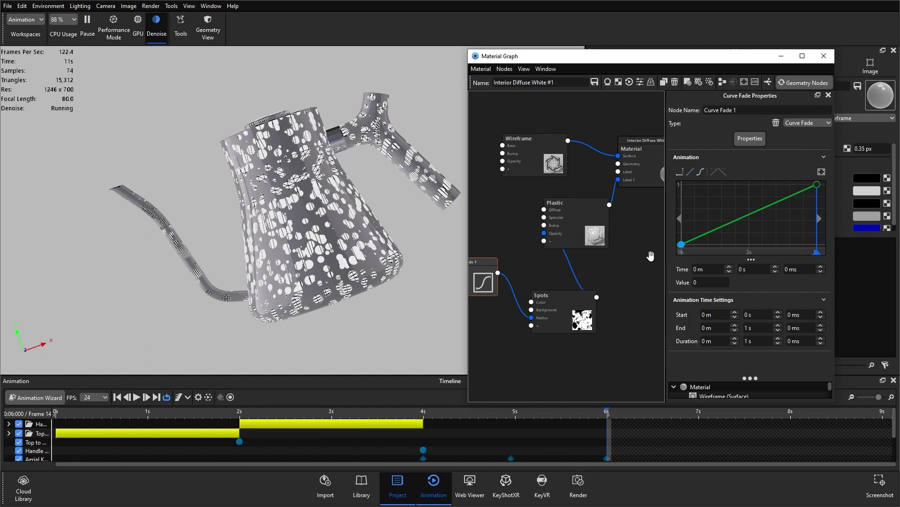
click(710, 281)
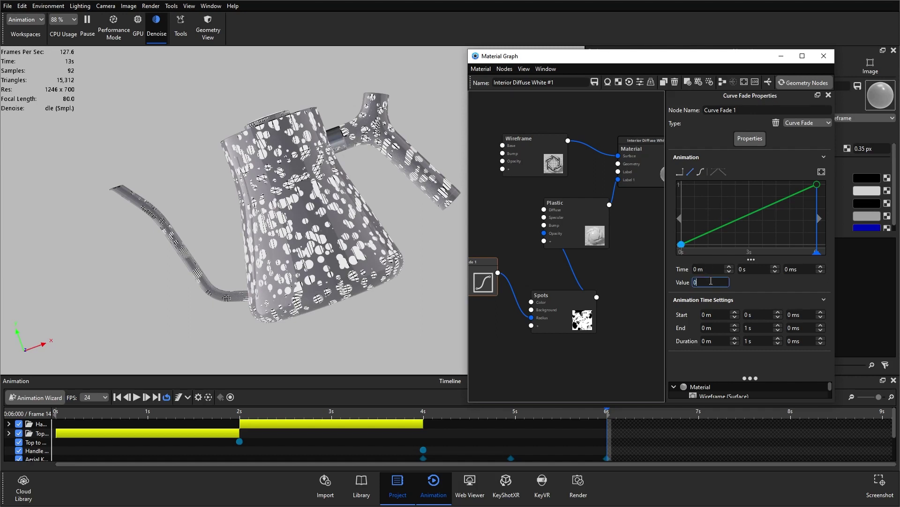
key(Return)
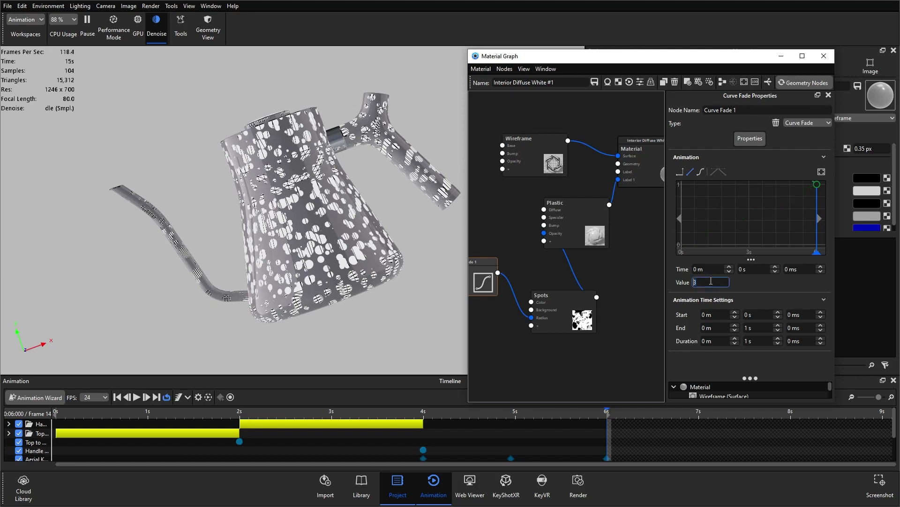
Step: Set the Curve Fade's end keyframe value to 0, fit the curve in its graph, and scrub back to 0 s
click(816, 242)
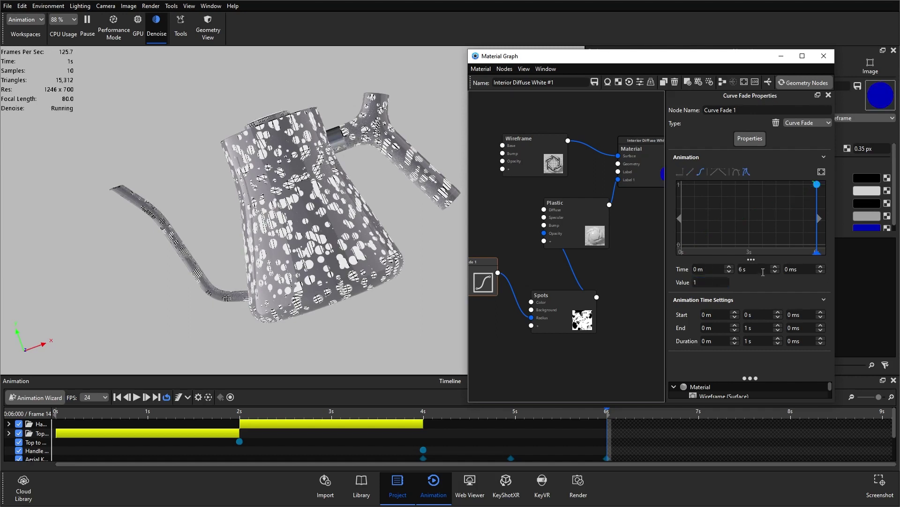
click(714, 282)
key(BackSpace)
text(0)
key(Return)
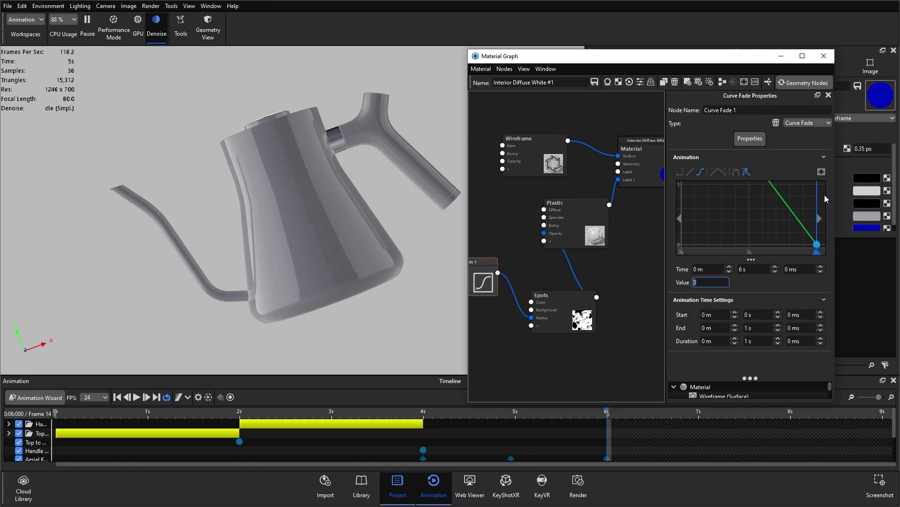
click(822, 178)
click(821, 172)
drag(817, 207, 680, 200)
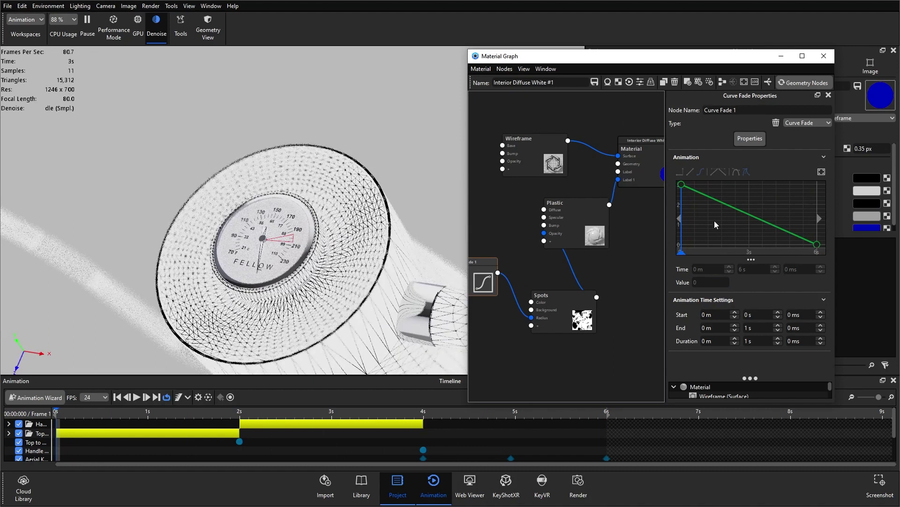
Step: Auto-align the nodes in the material graph's work area and scrub the fade to about 2.125 s
drag(550, 307, 527, 281)
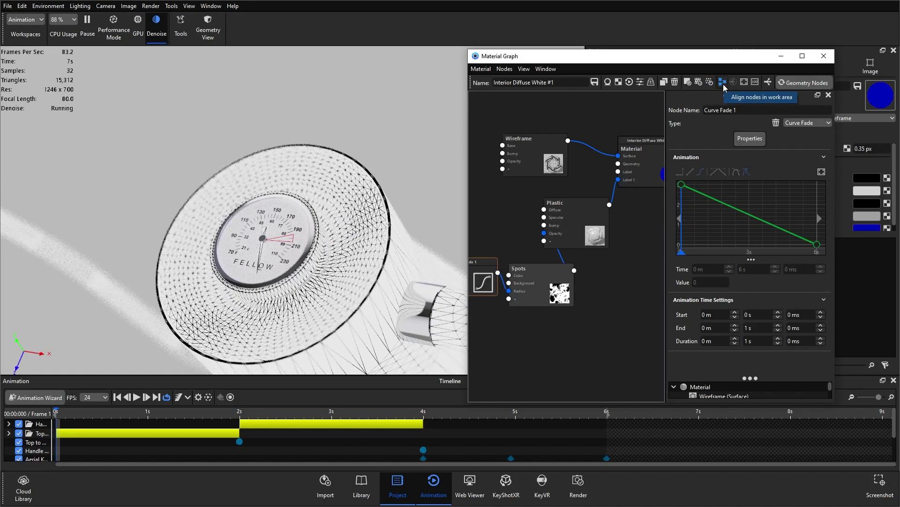
click(723, 83)
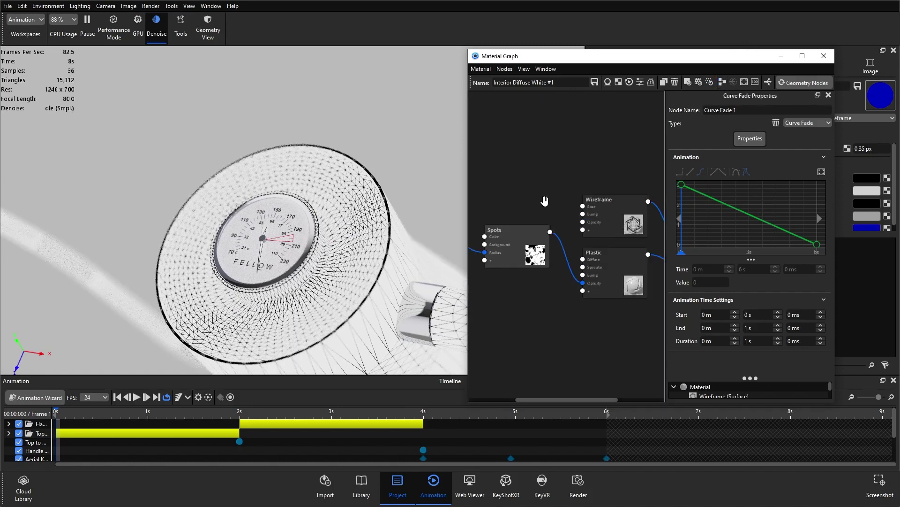
scroll(542, 290, down, 2)
middle_drag(541, 290, 567, 290)
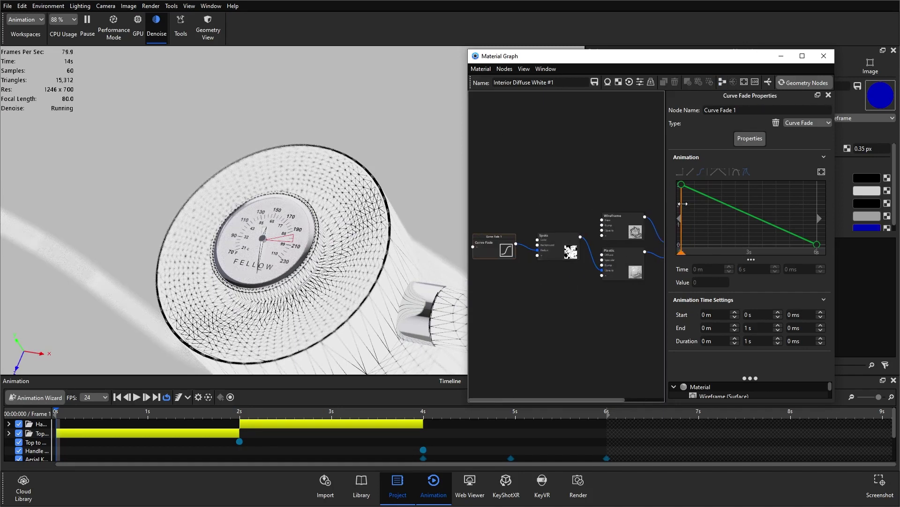
drag(683, 204, 729, 207)
Step: Add a second Curve Fade node to the graph and connect it to the Spots node's Falloff input
drag(495, 244, 492, 282)
right_click(492, 215)
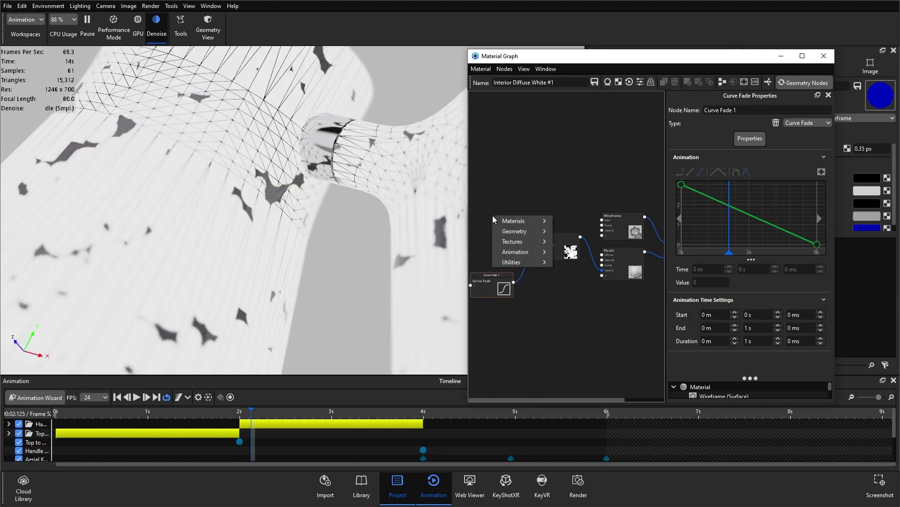
mouse_move(527, 251)
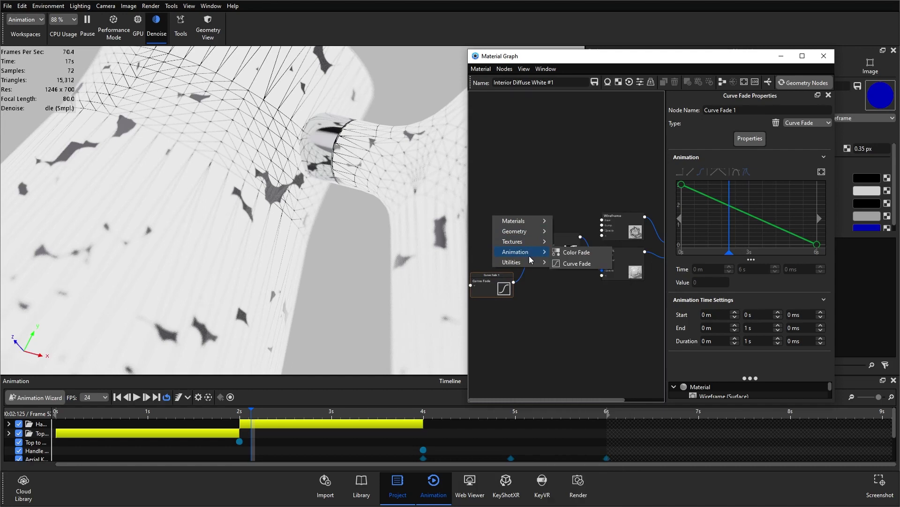
click(570, 263)
drag(516, 226, 538, 256)
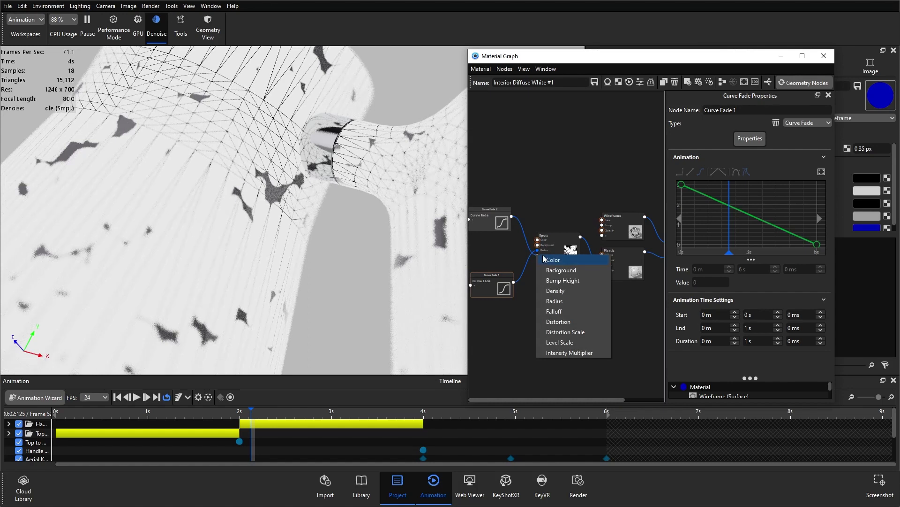
click(576, 311)
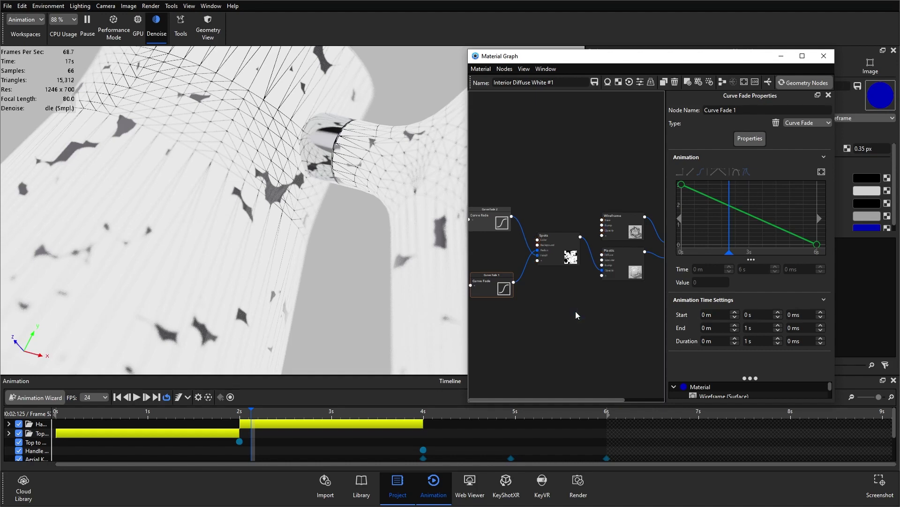
Step: Arrange the two Curve Fade nodes so the radius fade sits above the falloff fade
drag(501, 222, 506, 264)
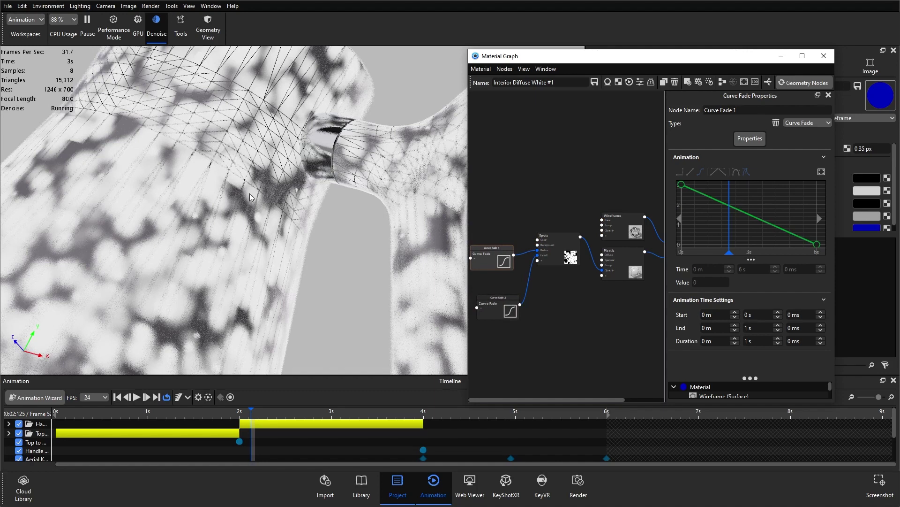
drag(502, 265, 502, 238)
drag(506, 312, 506, 293)
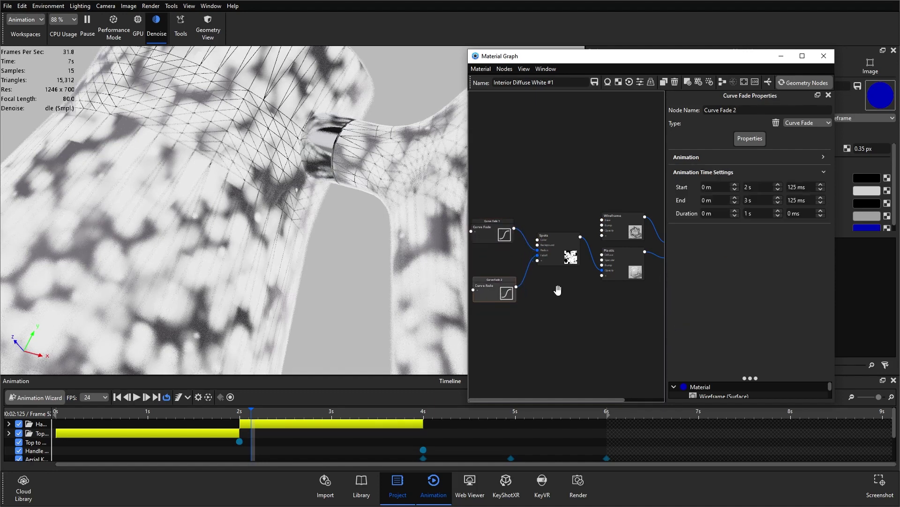
Step: Set the end keyframe value of the falloff Curve Fade's curve to 3
click(713, 159)
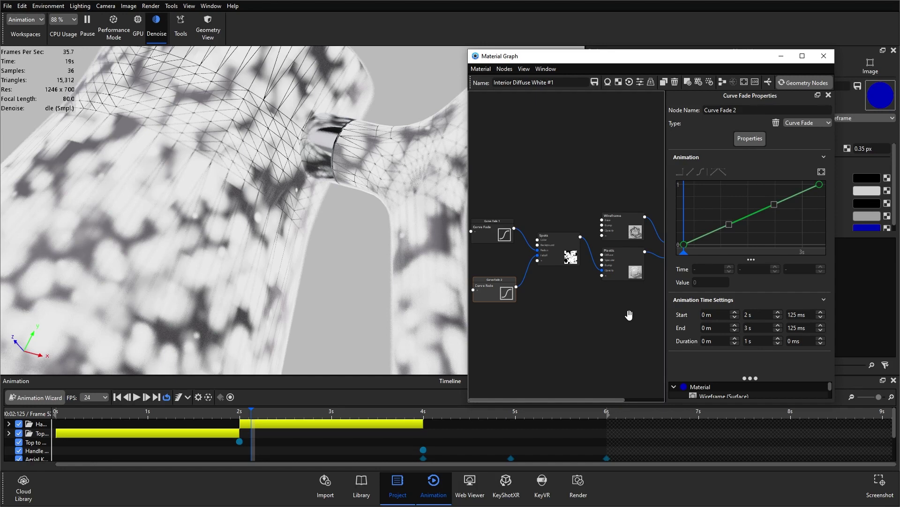
click(684, 244)
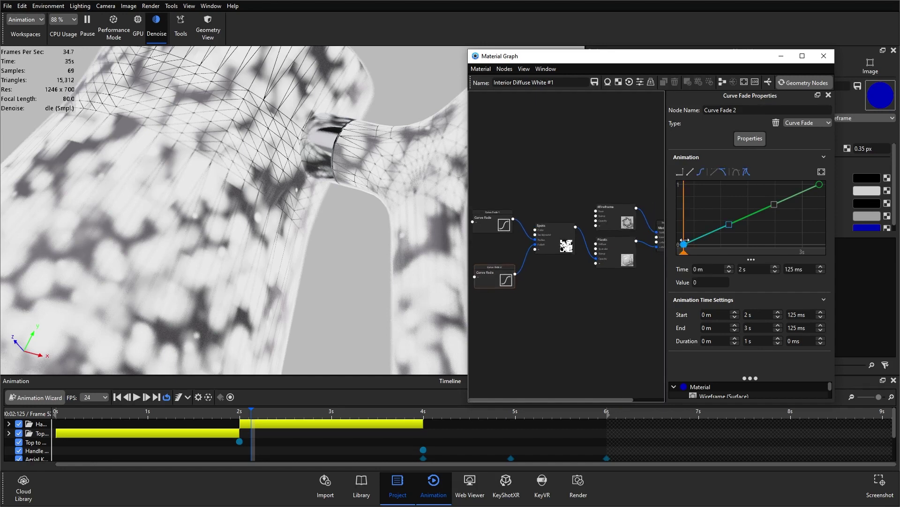
click(819, 186)
click(709, 282)
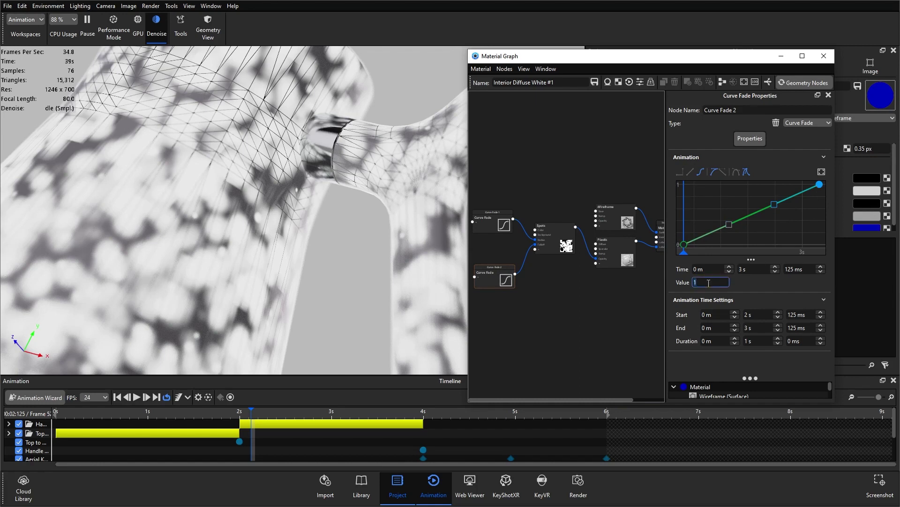
text(3)
key(Return)
Step: Make the falloff curve's segment linear from its start keyframe and fit the whole curve in the graph
click(685, 244)
click(689, 172)
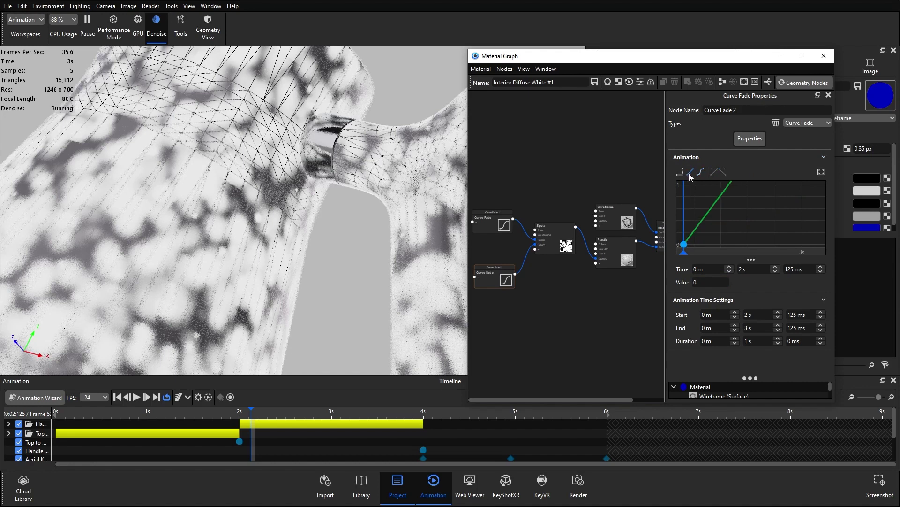
click(821, 172)
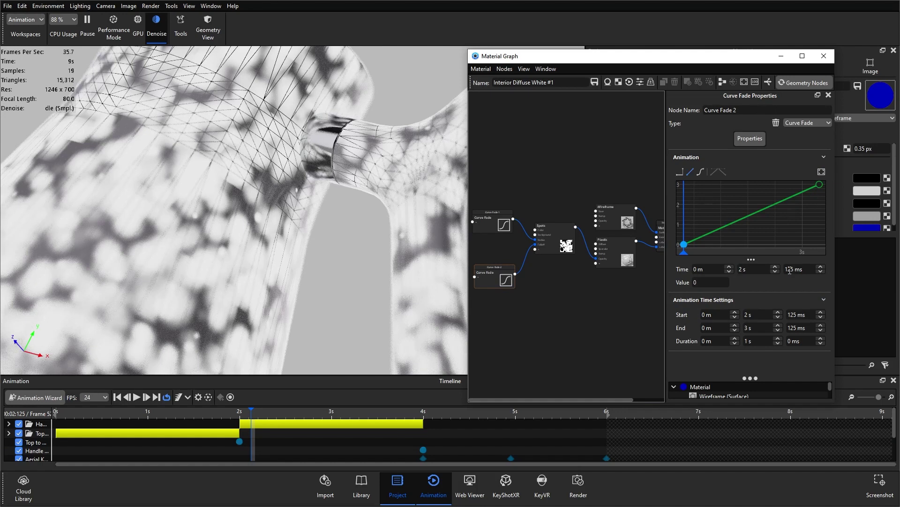
Step: Move the radius and falloff Curve Fade nodes closer together beside the Spots node and reselect the falloff fade
click(819, 185)
drag(498, 232, 501, 240)
drag(502, 273, 505, 263)
click(529, 302)
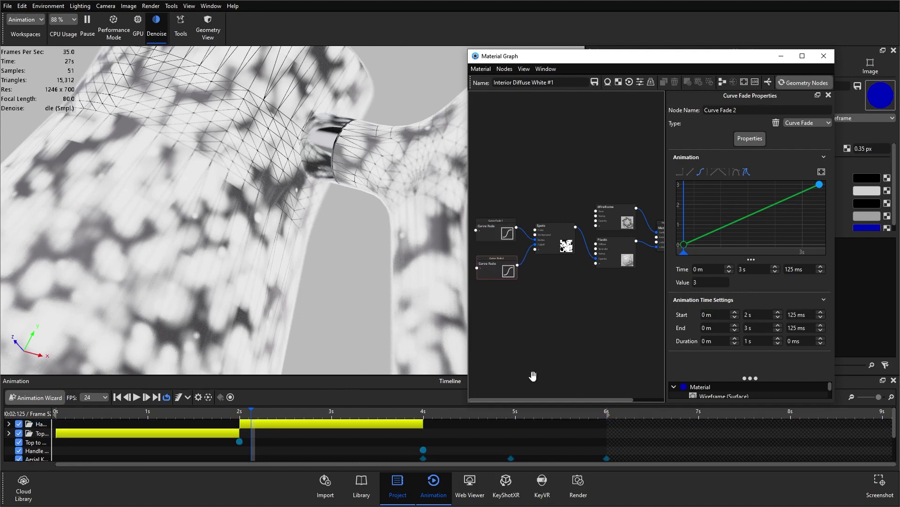
click(505, 271)
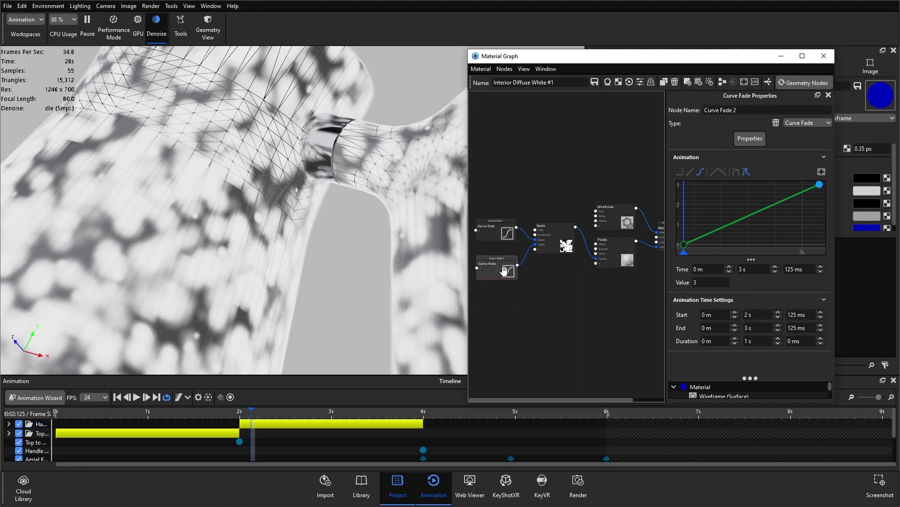
Step: Try repositioning the falloff curve's end keyframe at about 2 s 640 ms with a value of 2.698
click(775, 272)
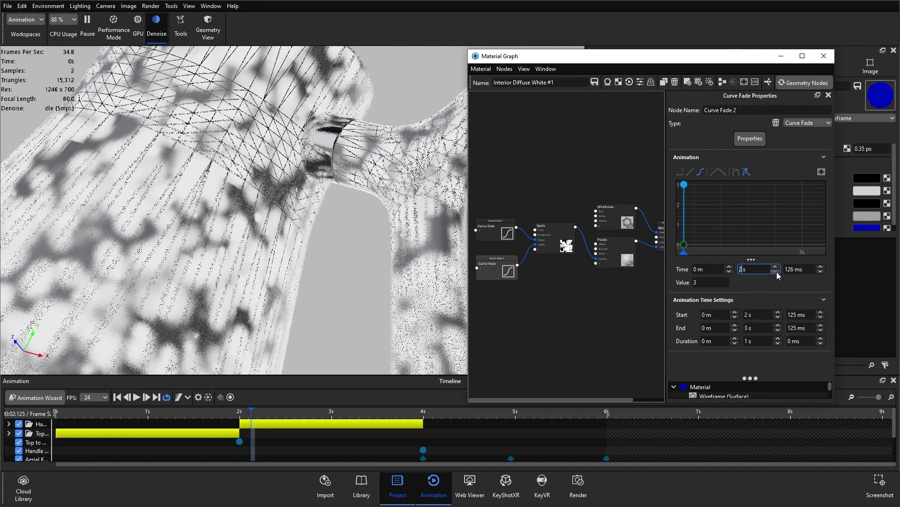
key(Tab)
scroll(718, 226, down, 3)
drag(711, 215, 727, 217)
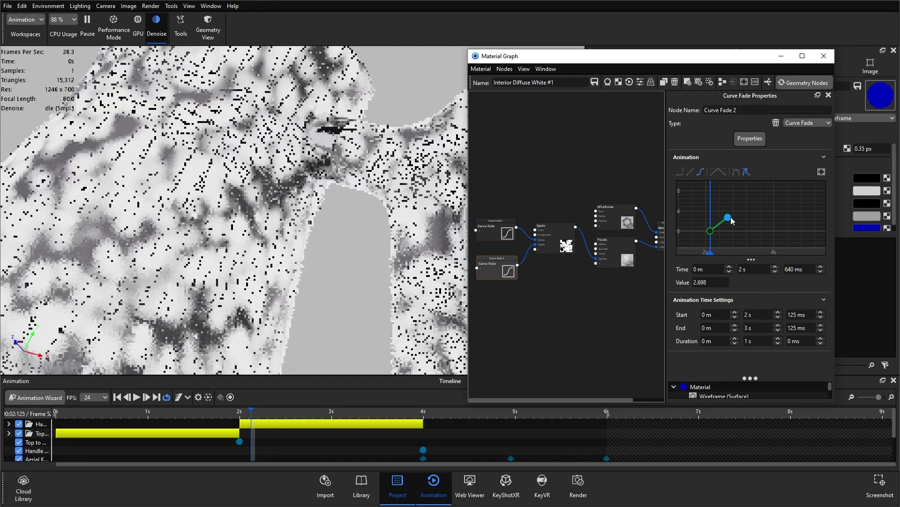
Step: Move the start keyframe of the falloff Curve Fade's curve to 0 s
click(711, 232)
click(775, 271)
click(776, 271)
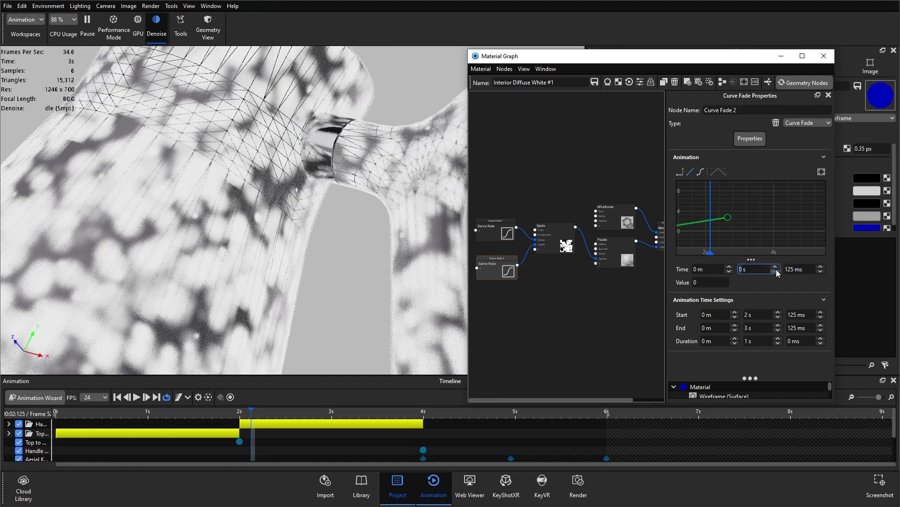
click(791, 268)
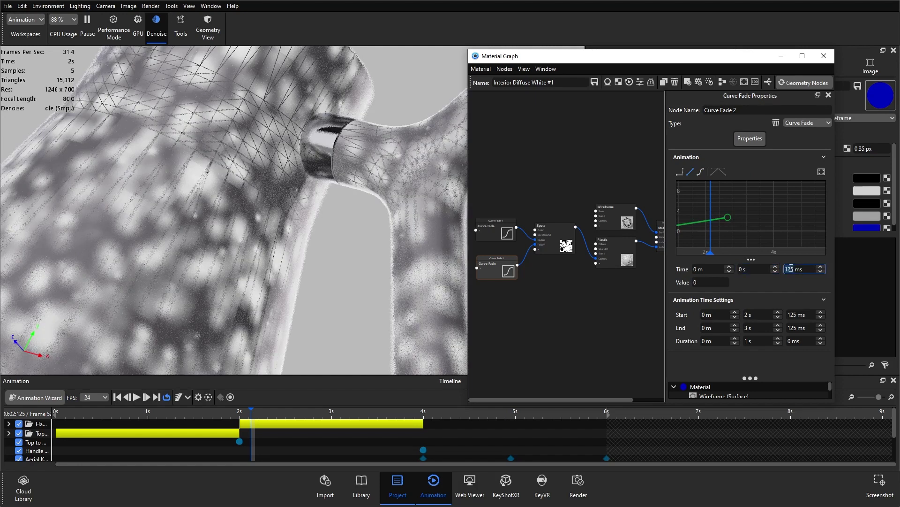
Step: Set the falloff curve's end keyframe to 6 s 0 ms with value 3 and fit the curve in the graph
click(728, 218)
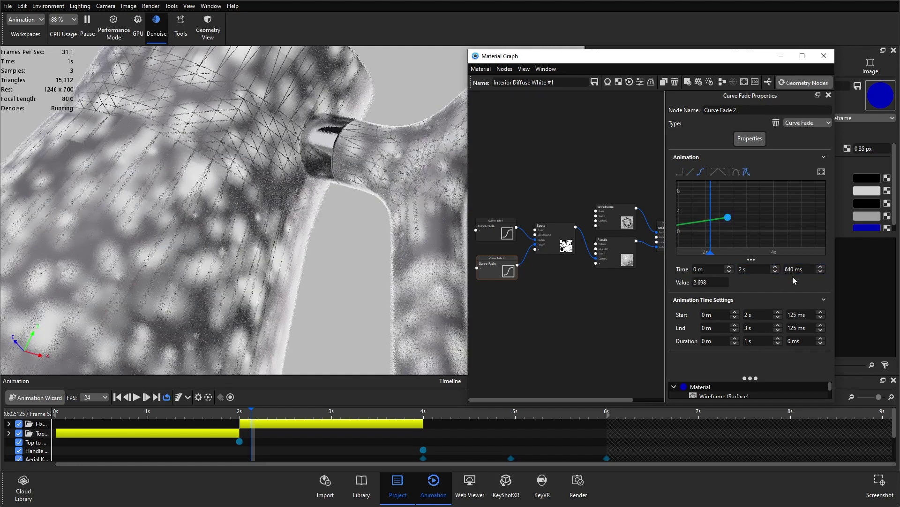
click(775, 267)
click(775, 267)
click(774, 267)
click(775, 267)
click(792, 269)
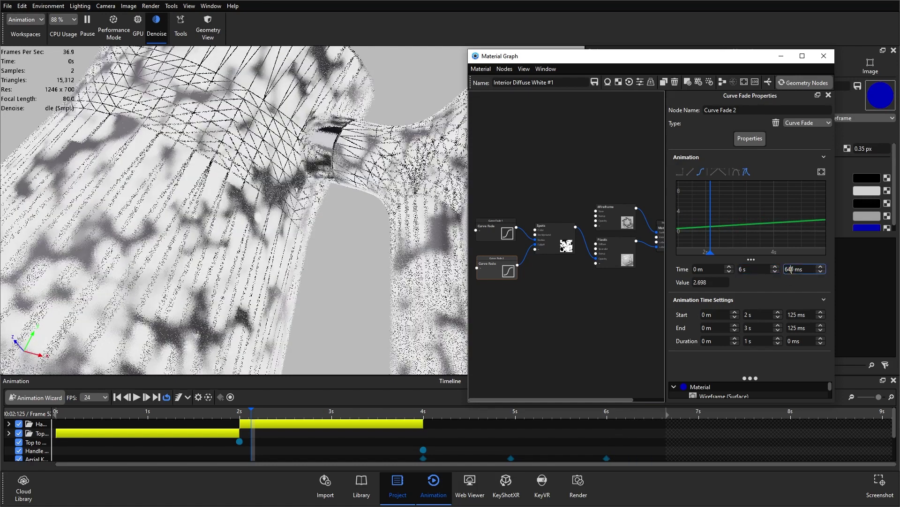
text(0)
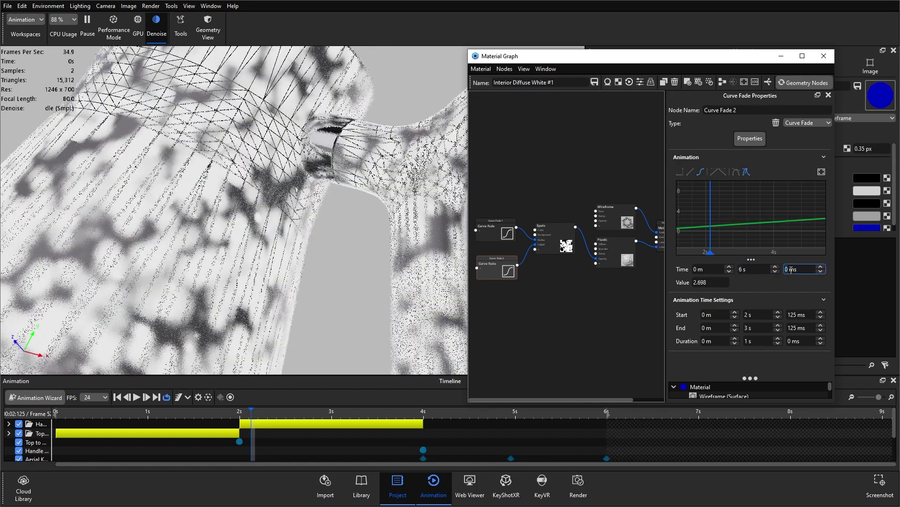
click(711, 282)
text(3)
key(Return)
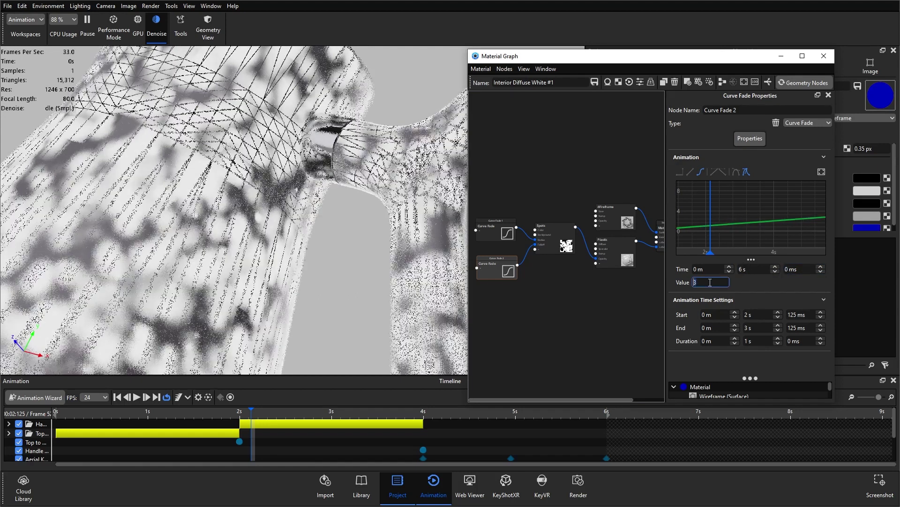
click(822, 171)
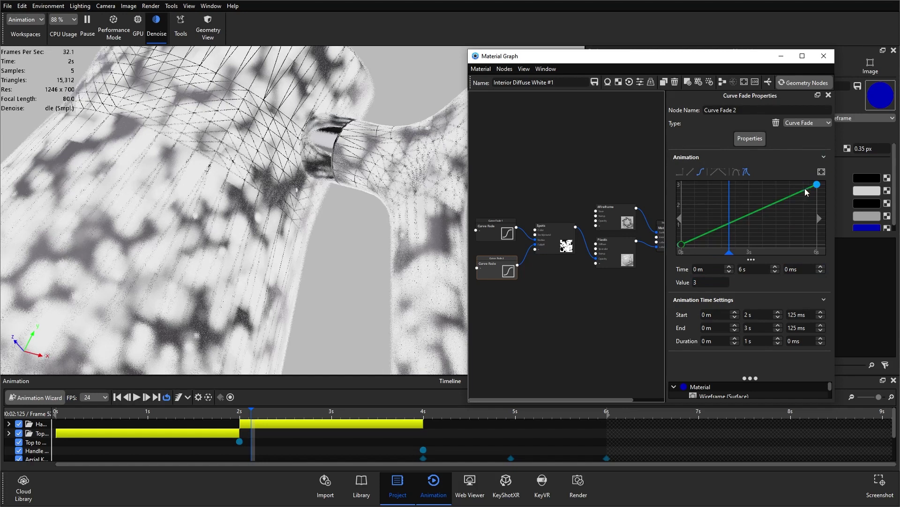
Step: Scrub through the animation up to 6 s to review the spots transition and inspect the radius Curve Fade's curve
drag(730, 202, 802, 203)
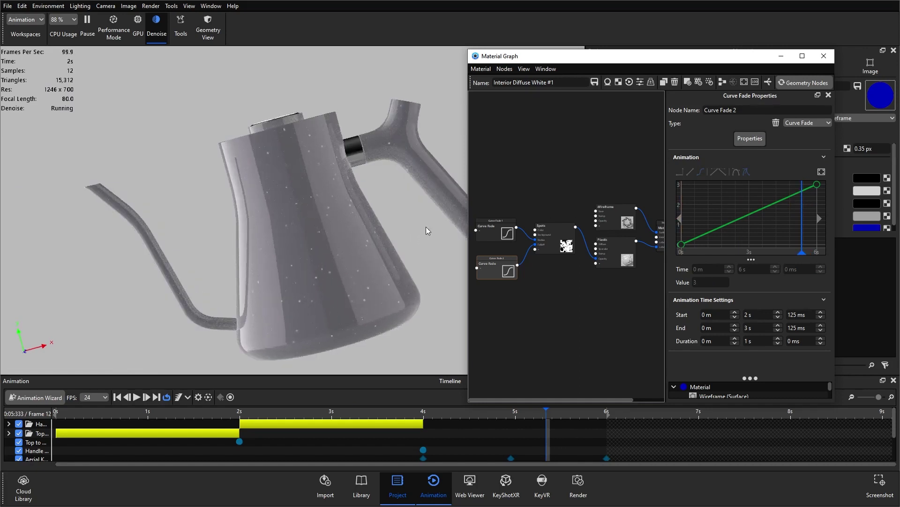
drag(802, 213, 817, 213)
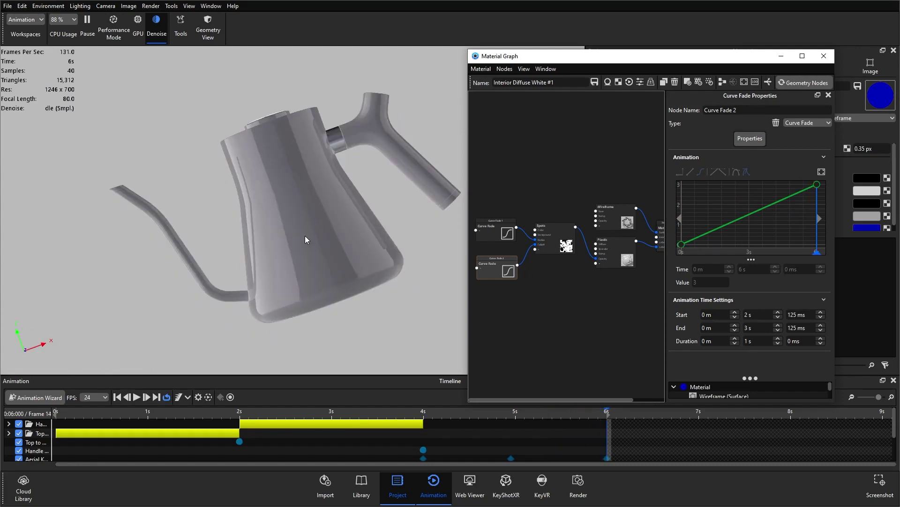
drag(817, 202, 681, 202)
click(496, 230)
drag(57, 439, 528, 432)
click(550, 423)
click(595, 414)
Step: Add a Noise (Texture) node above the Spots node and connect it to the Plastic node's Bump input, viewing the last frame
right_click(536, 192)
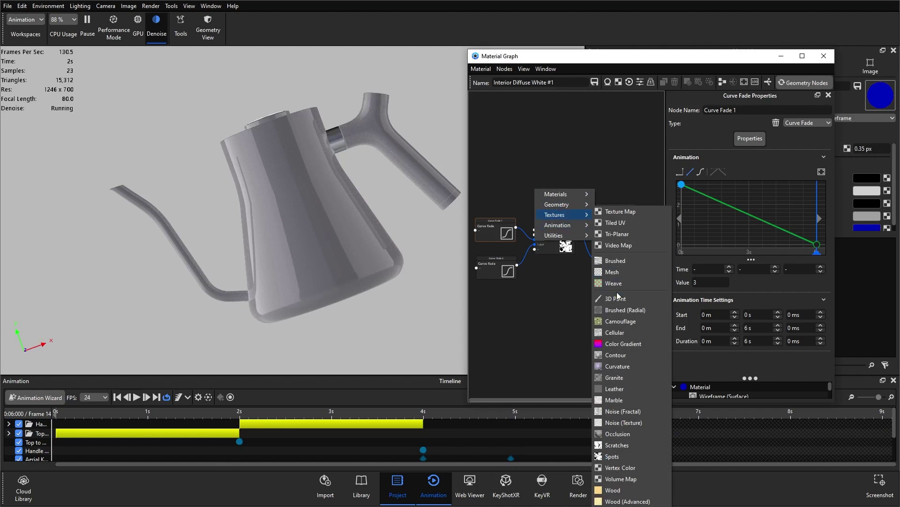
click(623, 422)
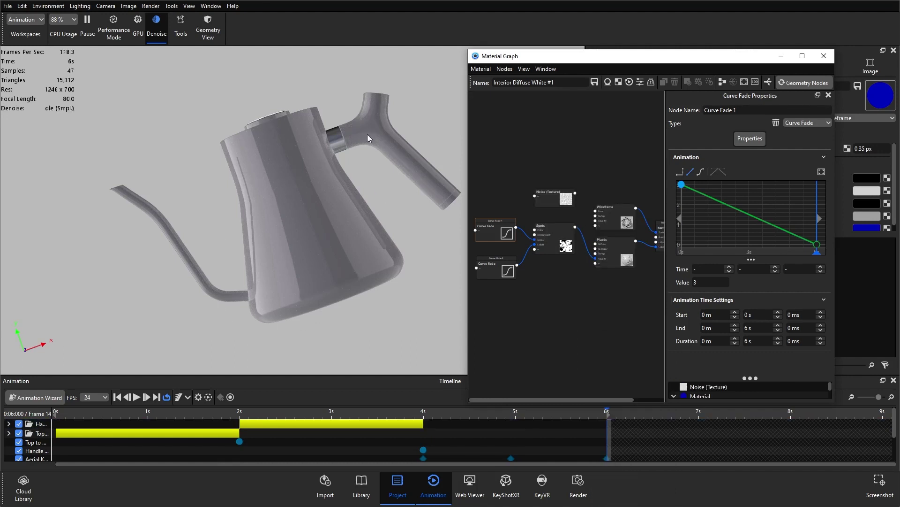
click(95, 413)
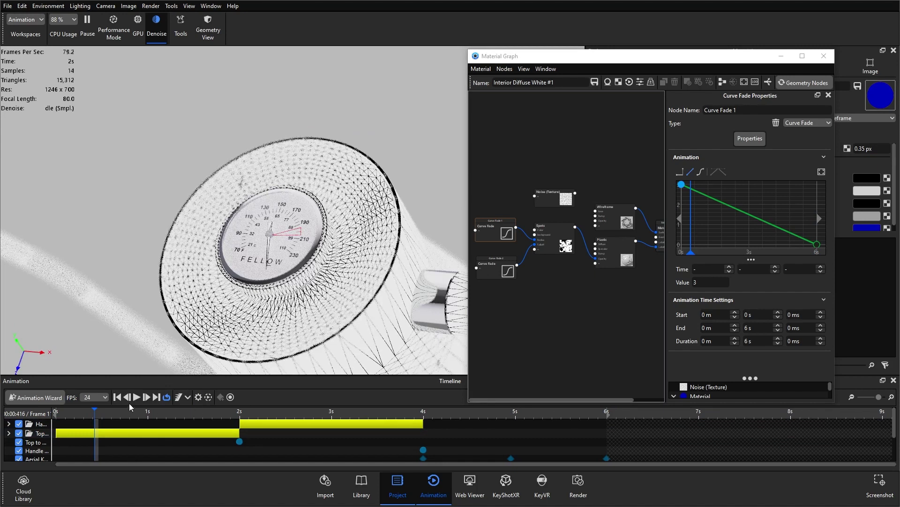
click(156, 397)
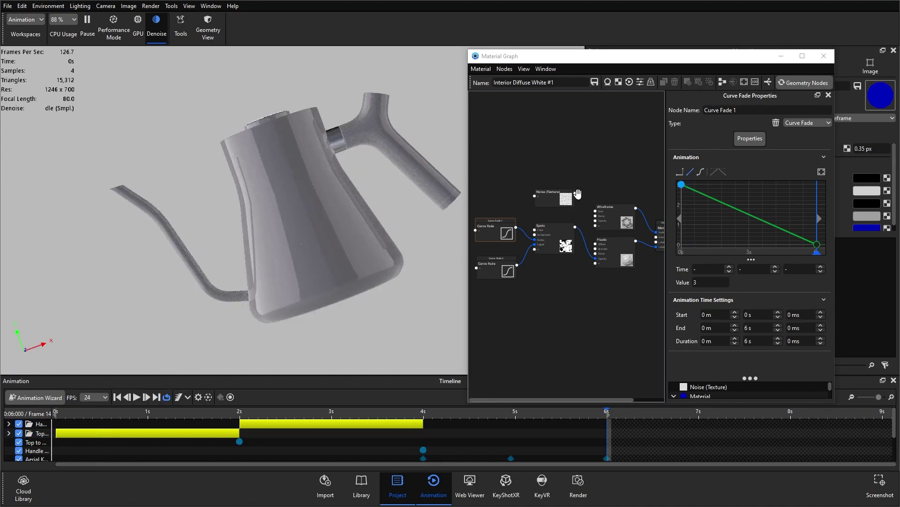
drag(575, 193, 596, 254)
Step: Set the Noise texture's scale to 1 mm and its bump height to 0.4
click(560, 201)
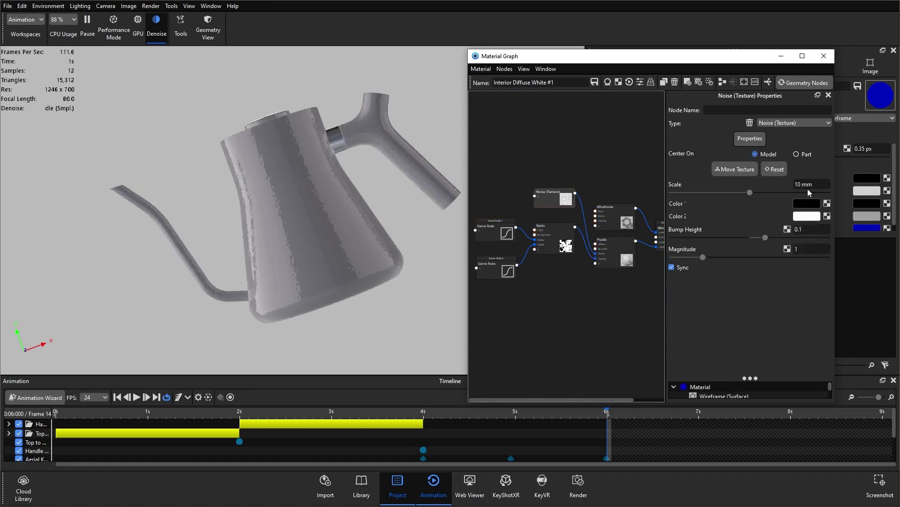
key(BackSpace)
key(Return)
click(813, 227)
key(Return)
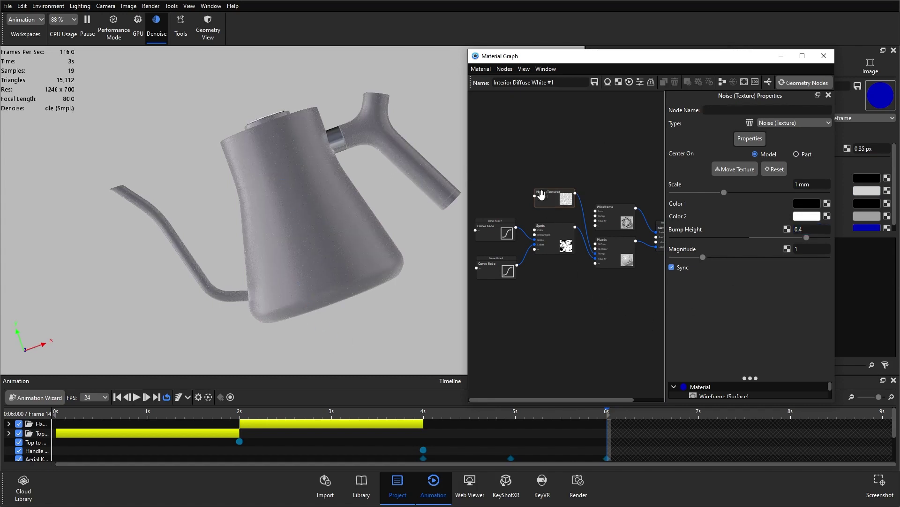
Step: Add a third Curve Fade node beside the Noise texture and connect it to the texture's Bump Height input
drag(546, 185, 544, 189)
click(514, 175)
right_click(493, 164)
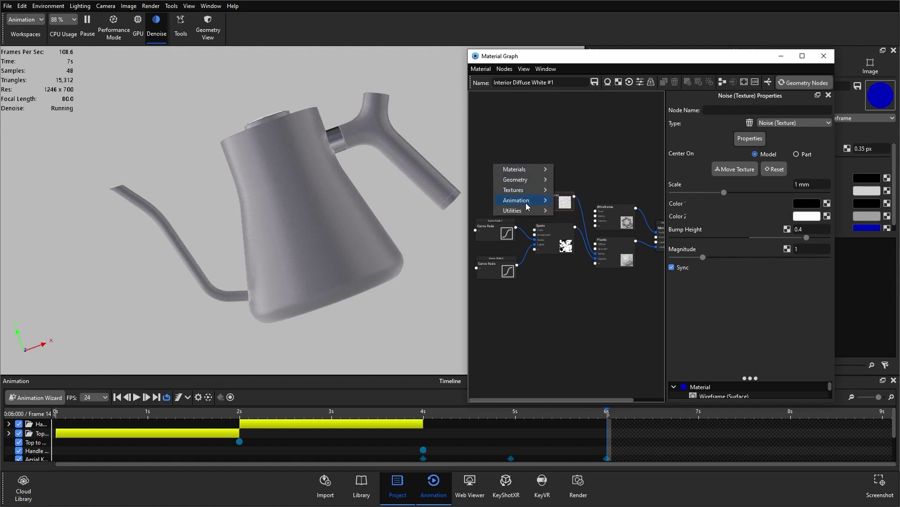
mouse_move(525, 200)
click(594, 210)
drag(519, 174, 533, 201)
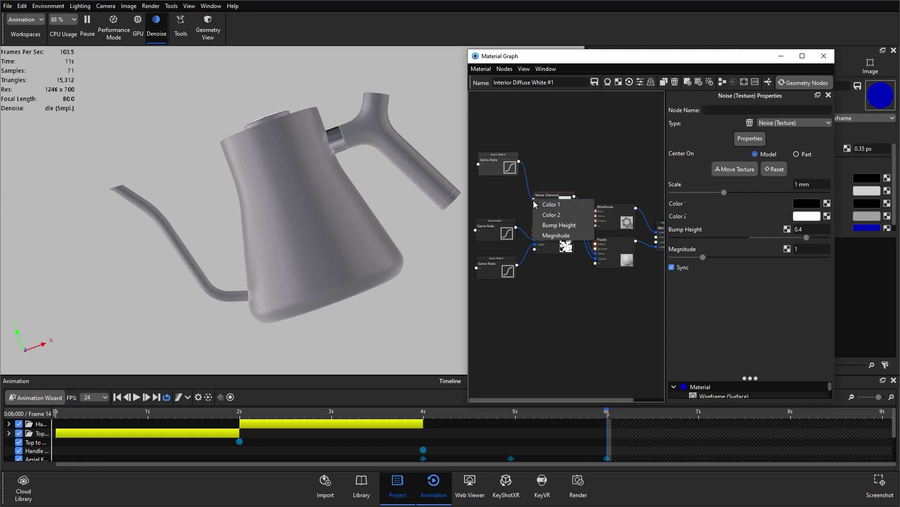
click(566, 225)
drag(508, 168, 508, 185)
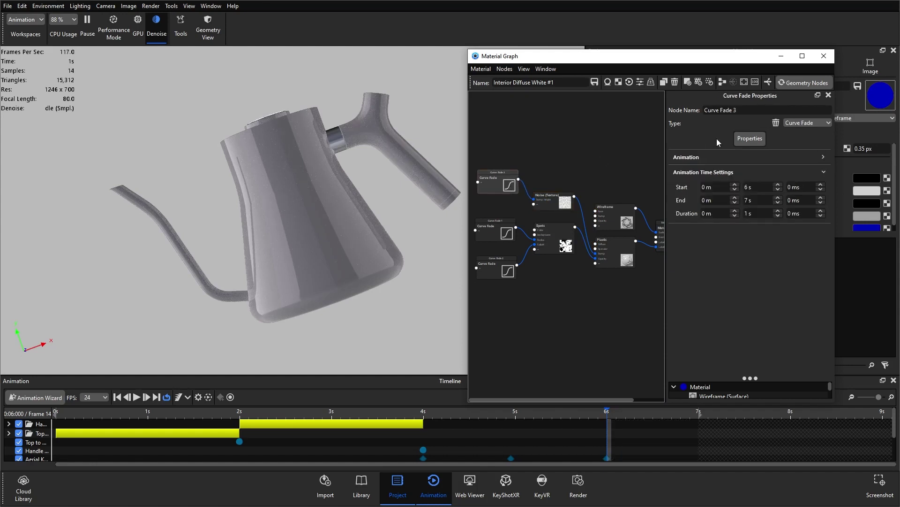
Step: Set the bump height Curve Fade to start at 4 s with a 2 s duration and fit its curve in the graph
click(721, 156)
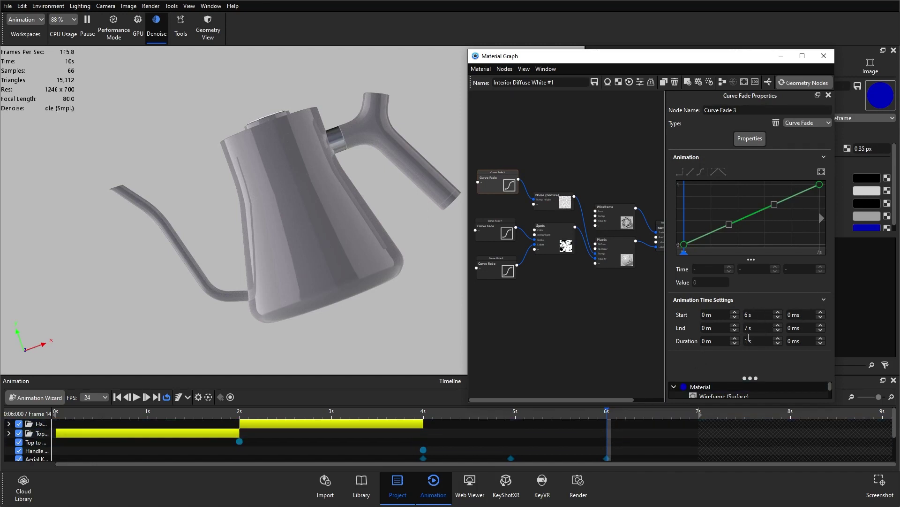
click(778, 317)
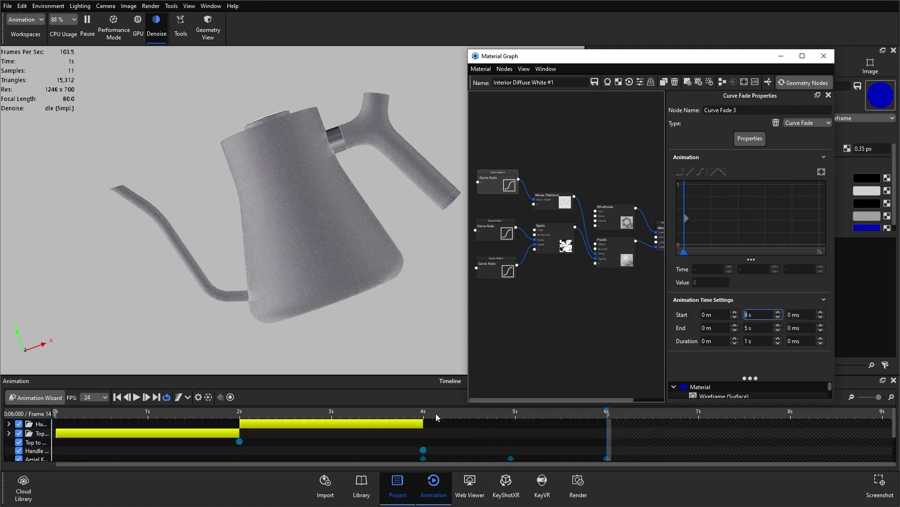
click(778, 338)
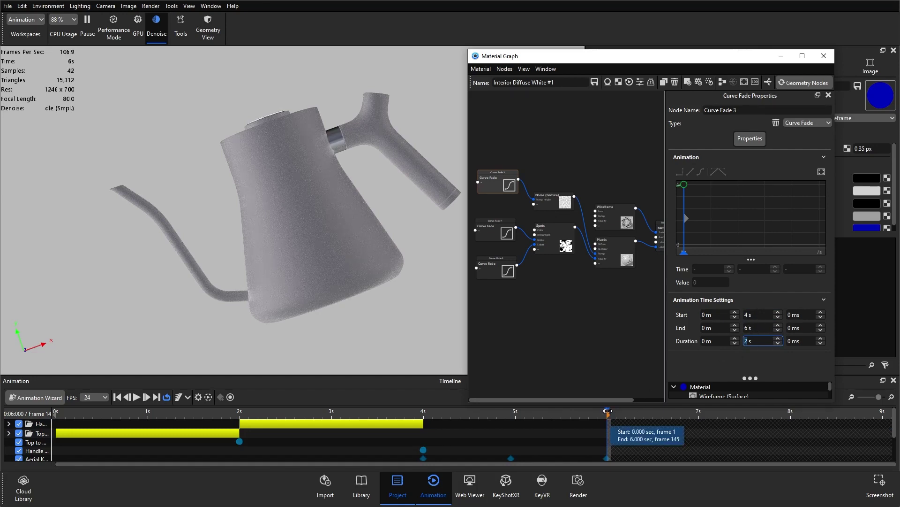
click(822, 172)
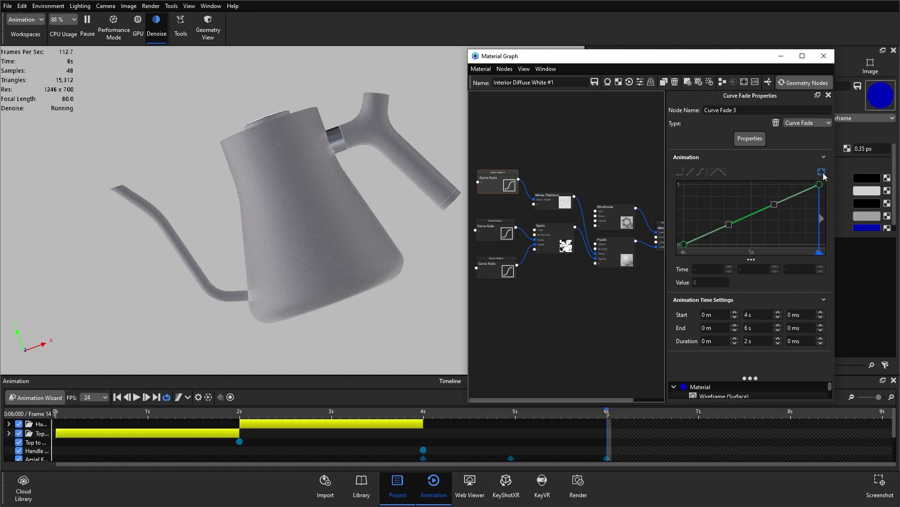
Step: Make the bump height curve linear from its start keyframe and set the end keyframe's value to 0.4
click(685, 245)
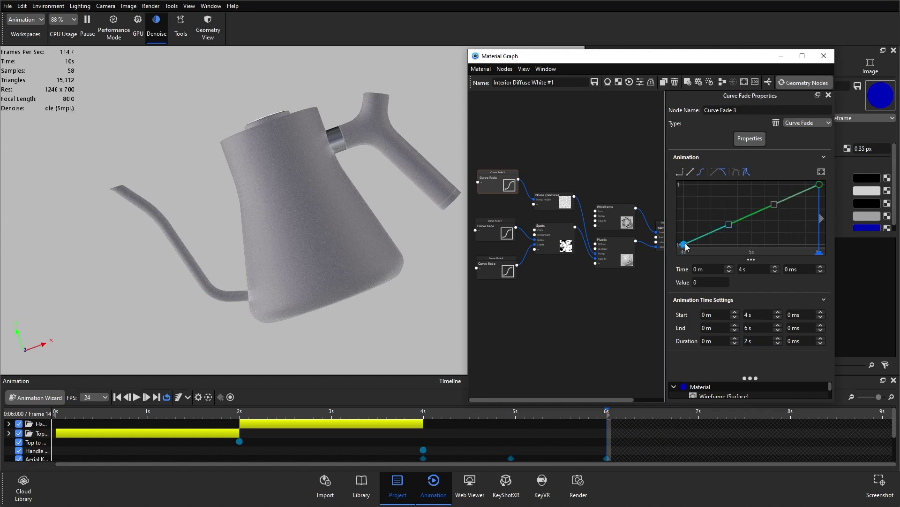
click(690, 172)
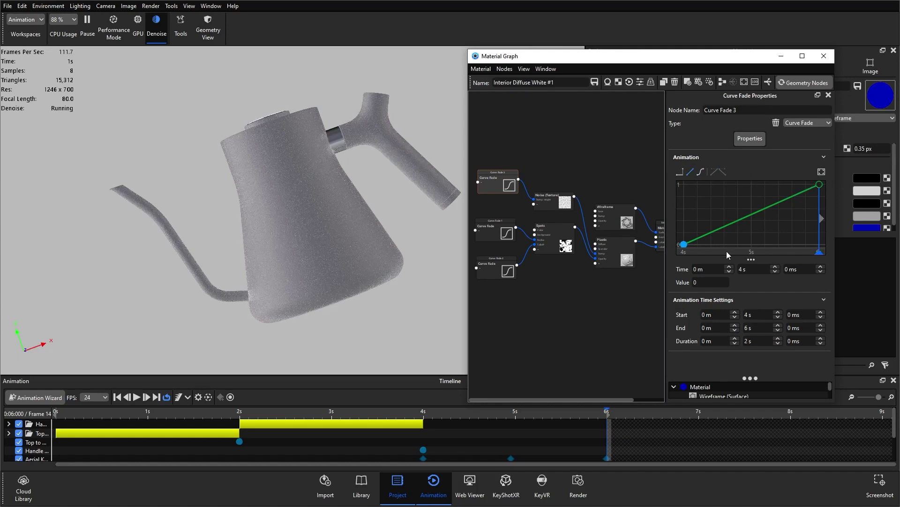
click(819, 185)
click(709, 282)
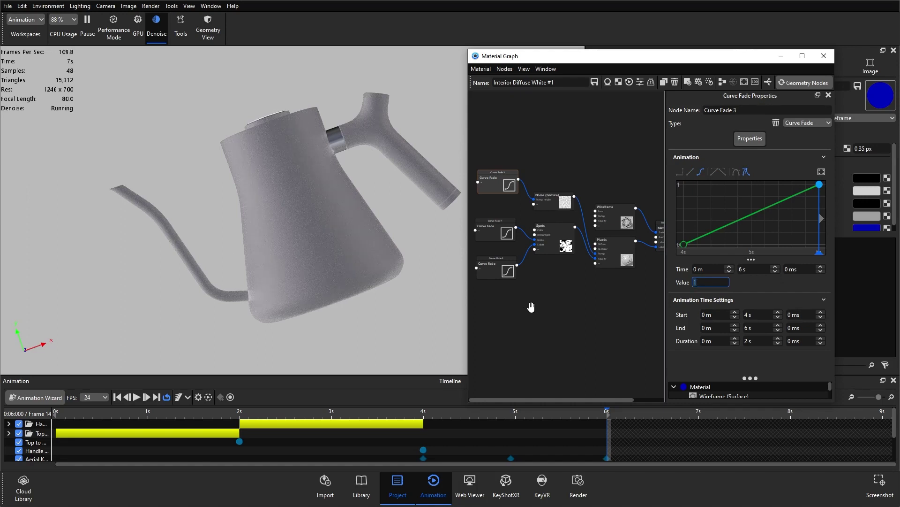
text(0.4)
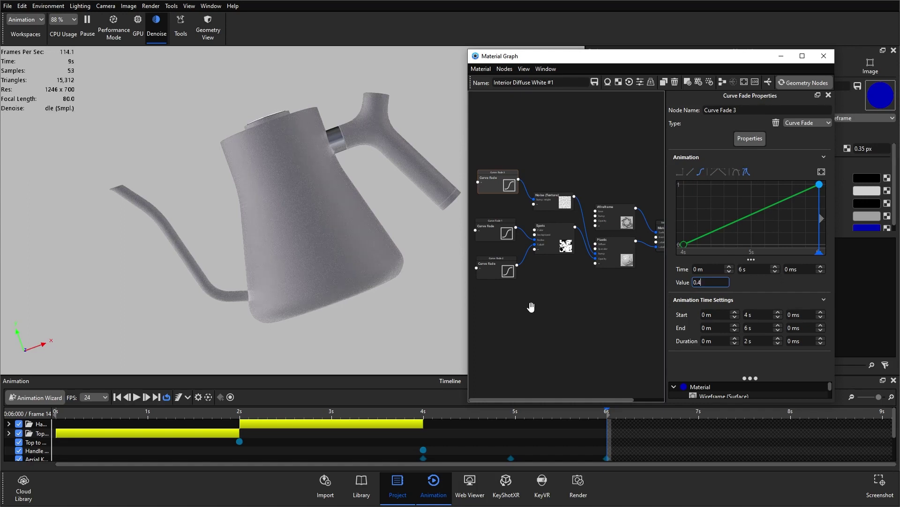
key(Return)
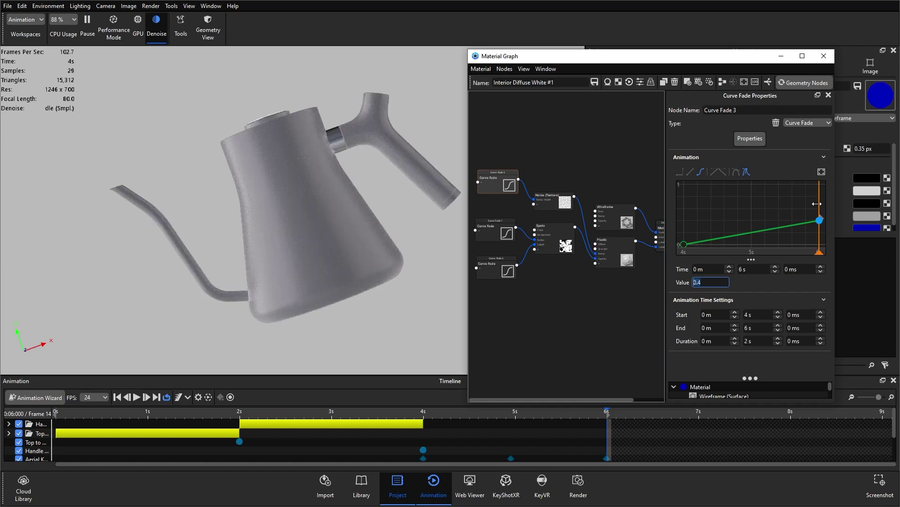
Step: Scrub the animation between 4 s and 6 s to check the bump fading in, and return near the animation's beginning
drag(812, 204, 688, 211)
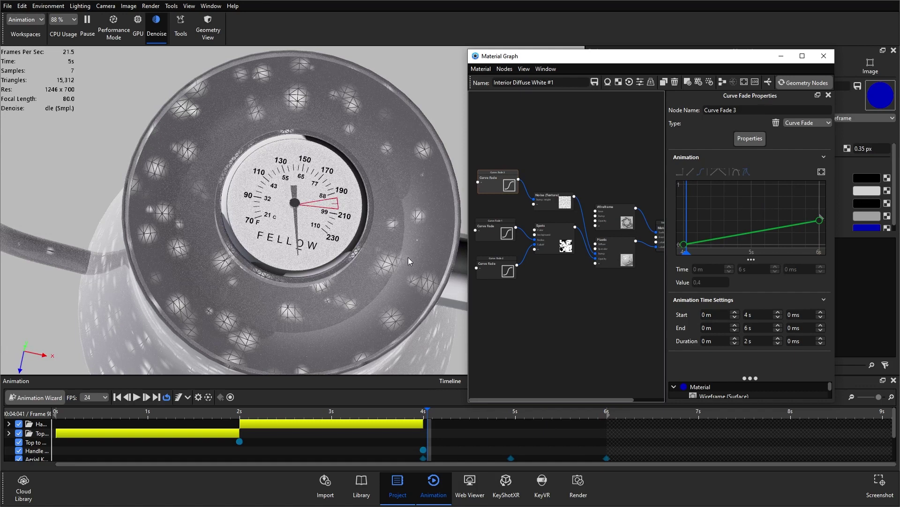
drag(686, 201, 731, 203)
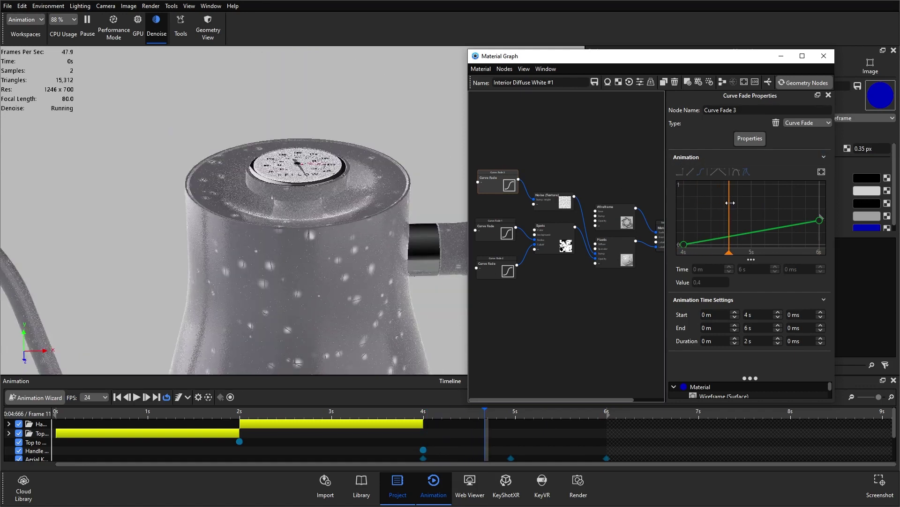
drag(730, 203, 818, 203)
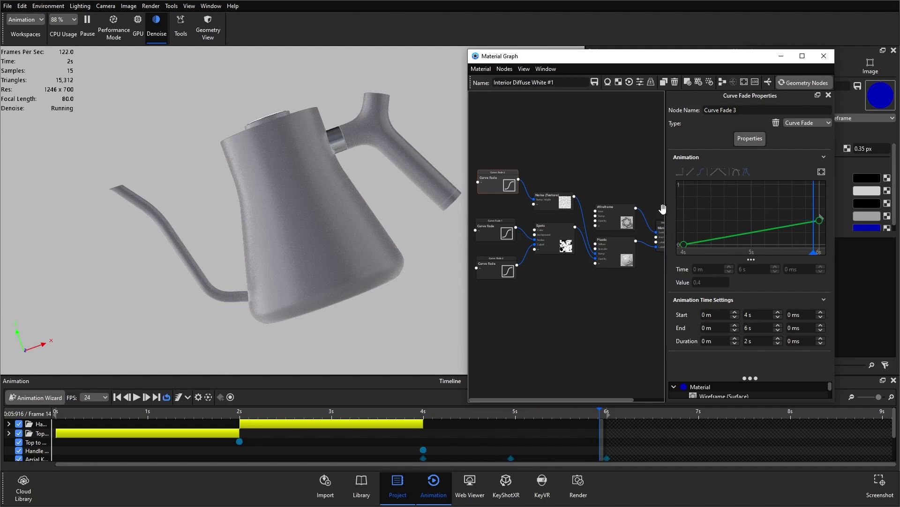
drag(125, 413, 107, 413)
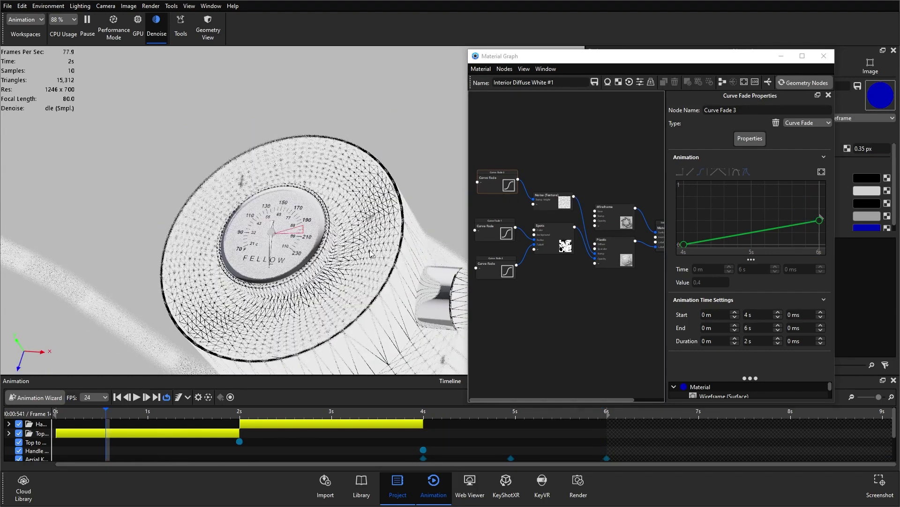
Step: Copy the Spots texture together with its radius and falloff Curve Fade nodes, then close the Interior Diffuse White #1 graph
click(514, 295)
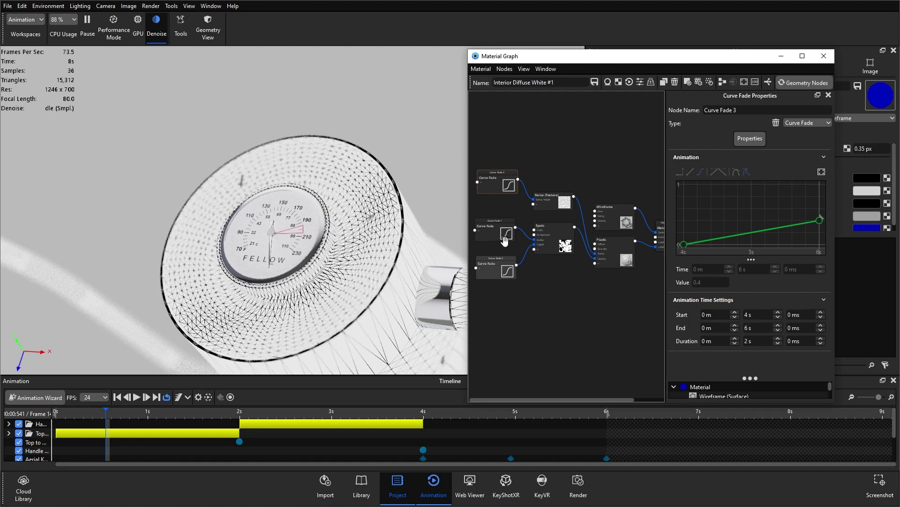
click(509, 272)
click(504, 285)
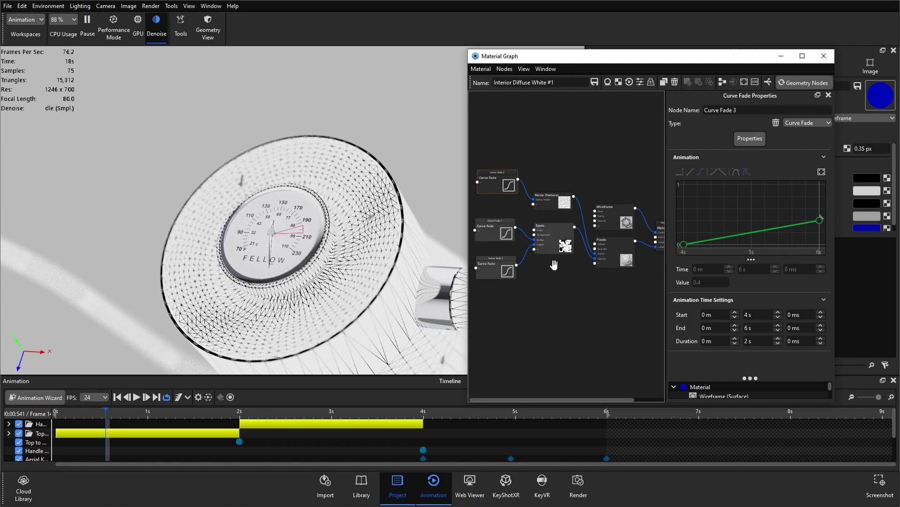
right_click(556, 242)
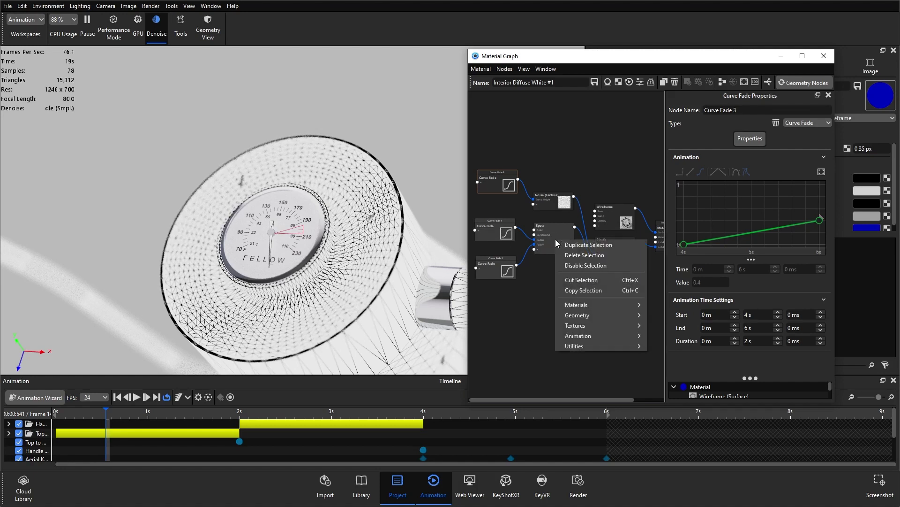
click(587, 290)
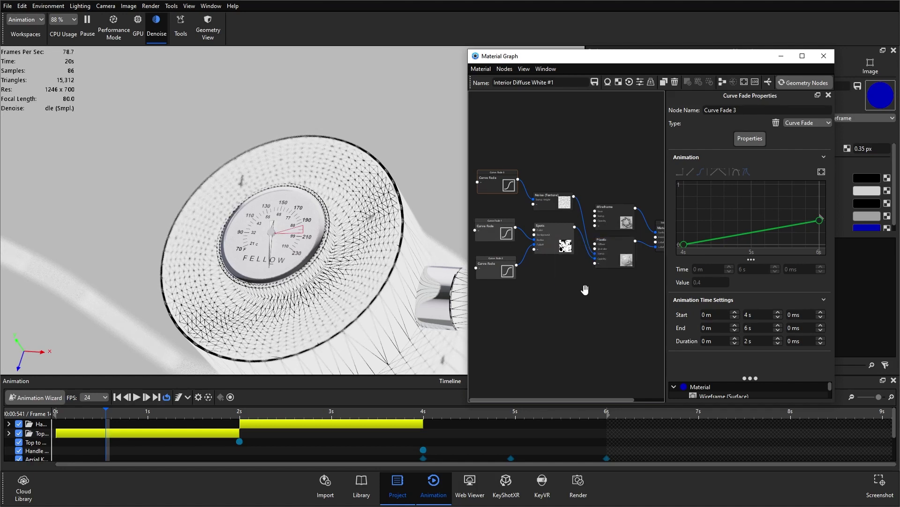
click(824, 56)
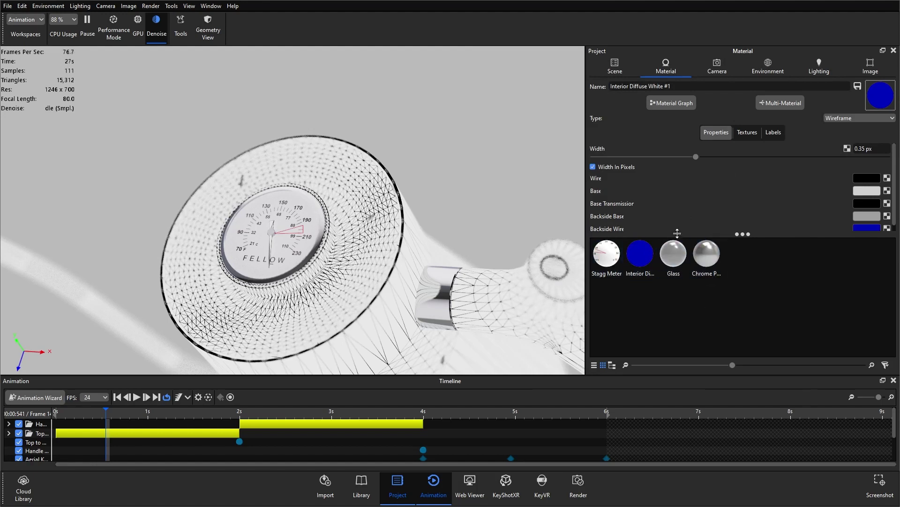
Step: Open the Chrome Polished #1 material's graph and reconnect its Metal node from the Surface input to a label input
click(712, 262)
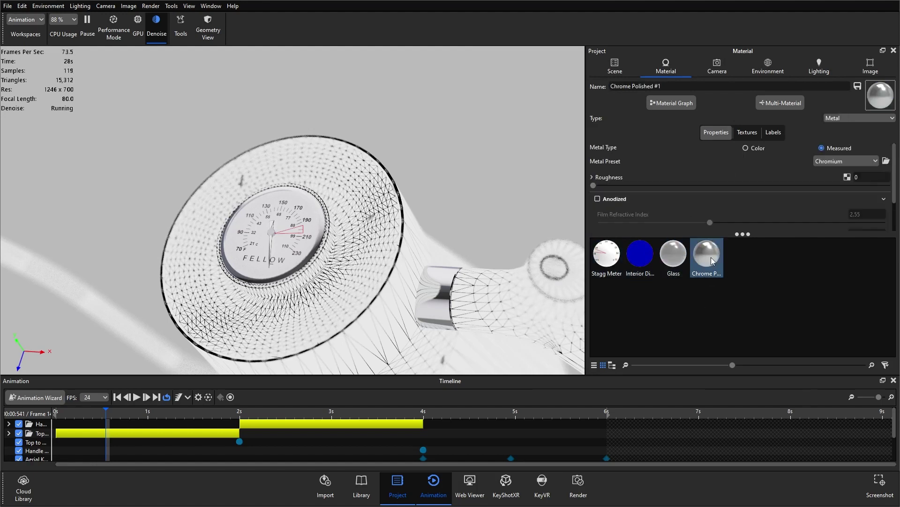
click(682, 103)
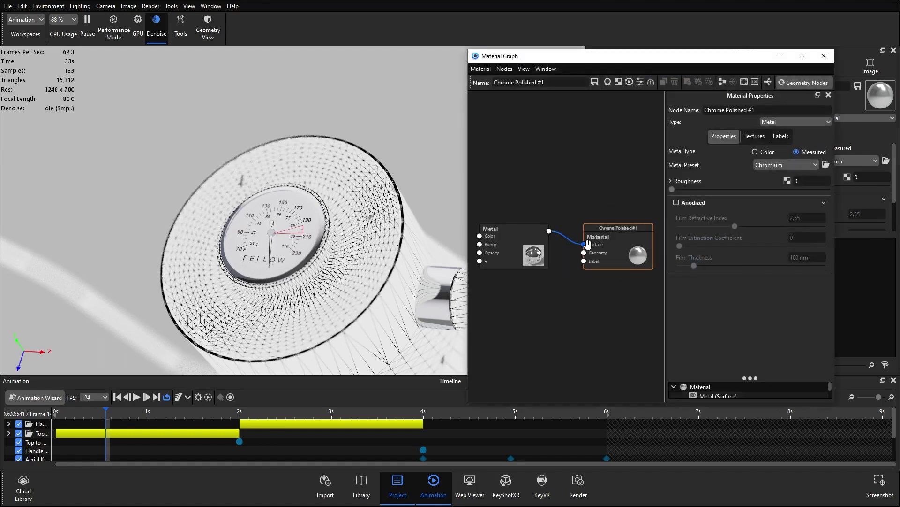
drag(531, 222, 538, 269)
drag(583, 244, 584, 261)
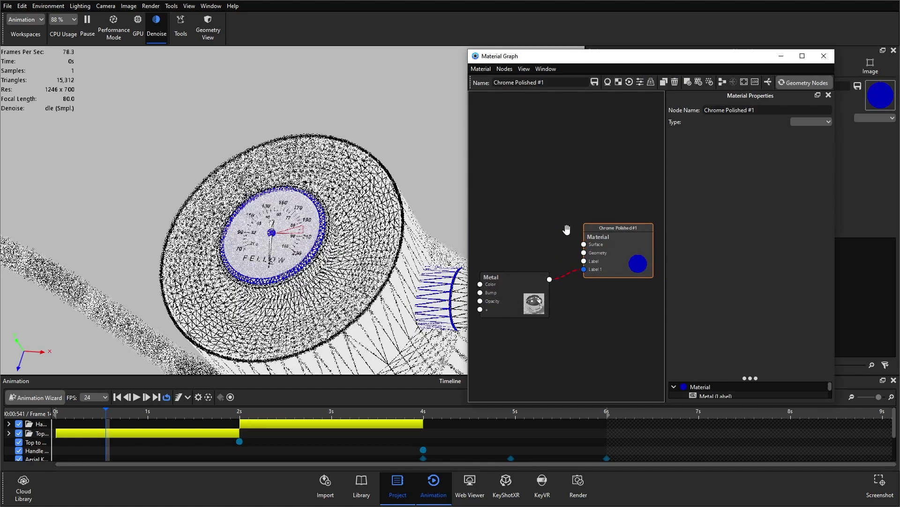
Step: Add a Wireframe material node, connect it to the material's Surface input, and place it above the Metal node
right_click(489, 241)
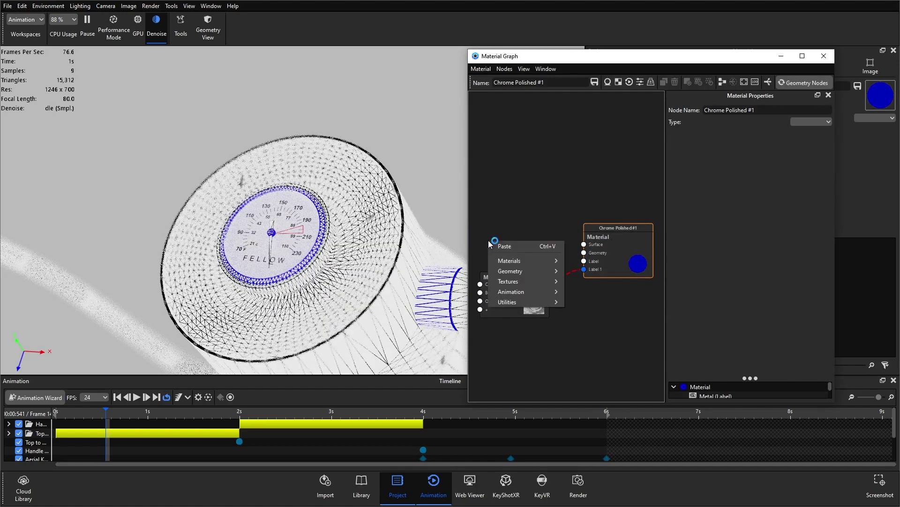
mouse_move(522, 264)
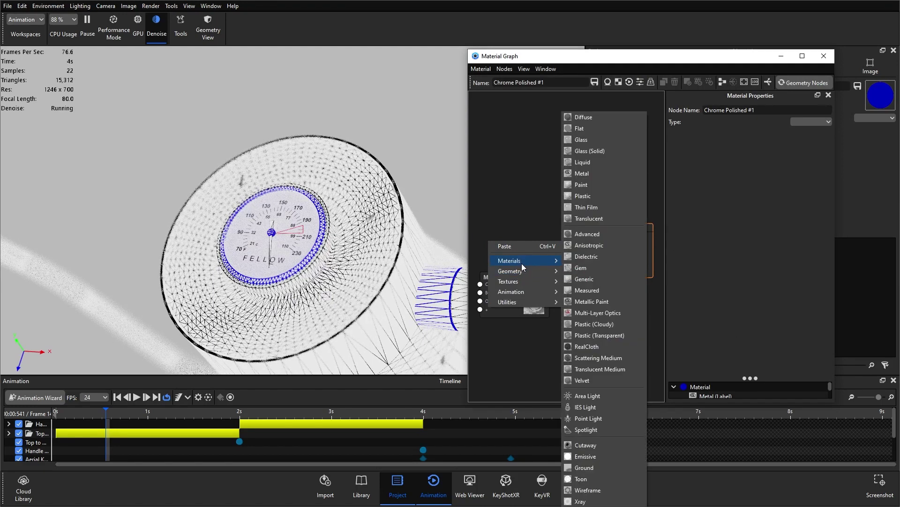
click(586, 489)
drag(558, 248, 584, 245)
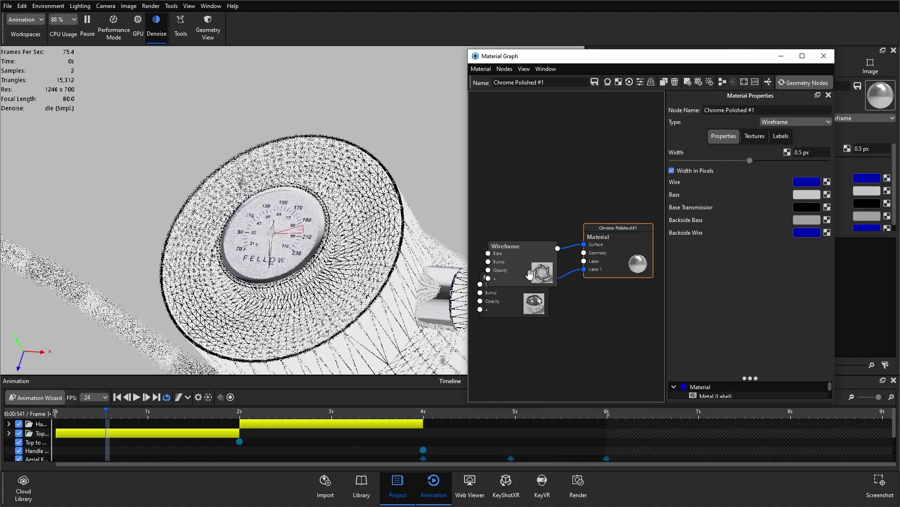
drag(530, 275, 526, 220)
click(526, 220)
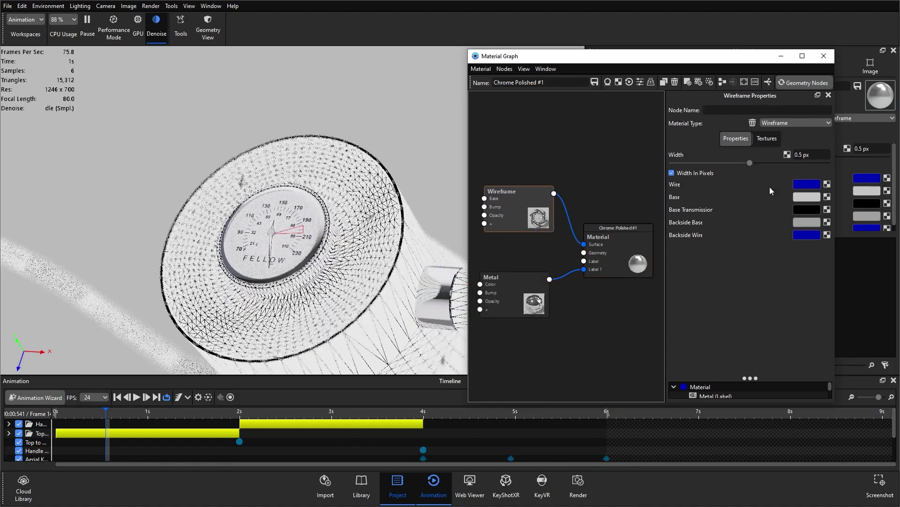
Step: Set the chrome's wireframe width to 0.35 px and its Wire colour to black
click(798, 154)
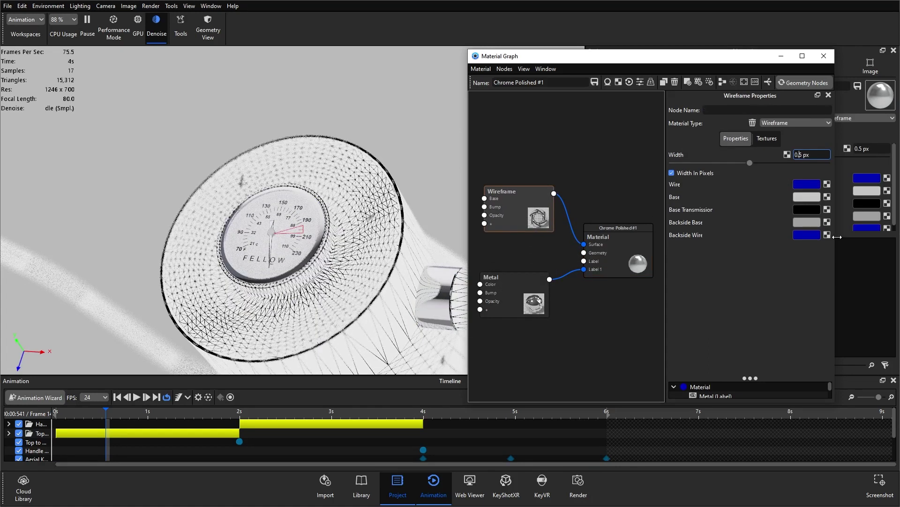
text(3)
key(Return)
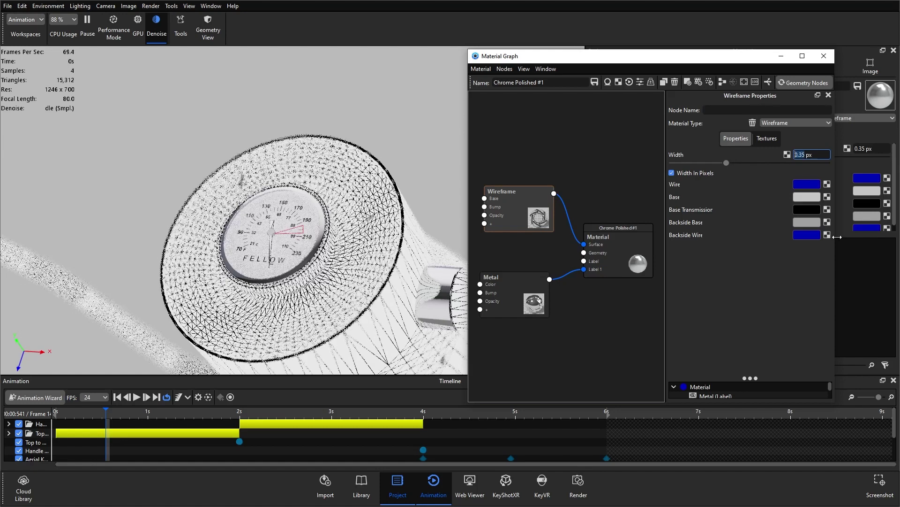
click(807, 184)
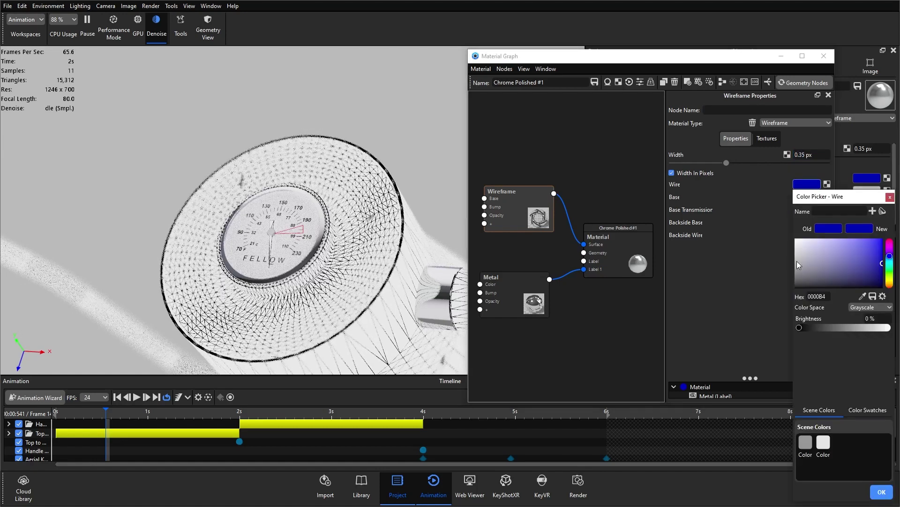
click(834, 269)
click(881, 491)
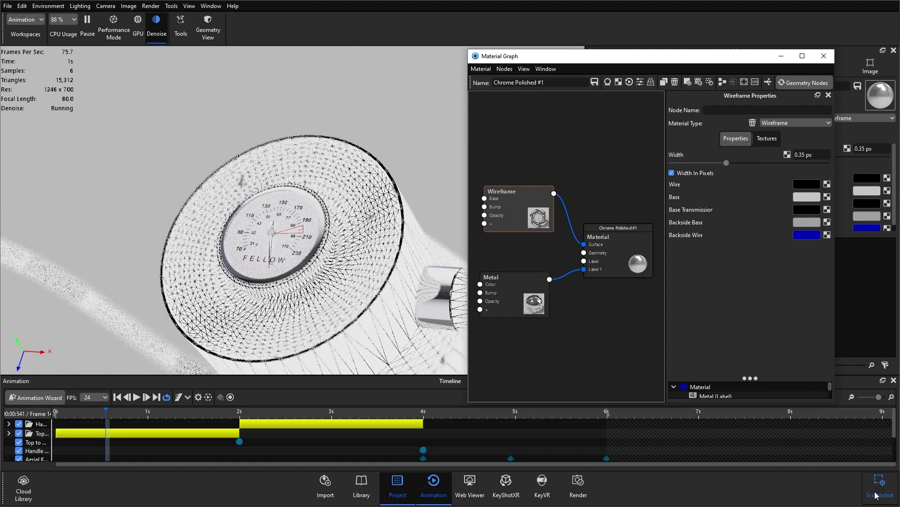
Step: Paste the copied Spots and Curve Fade nodes beside the Metal node and connect Spots to the Metal's Opacity input
click(535, 300)
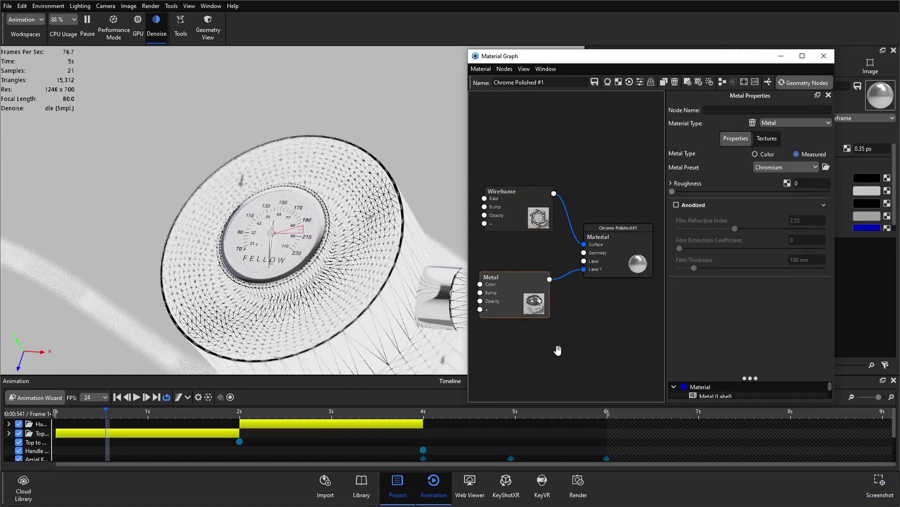
click(544, 341)
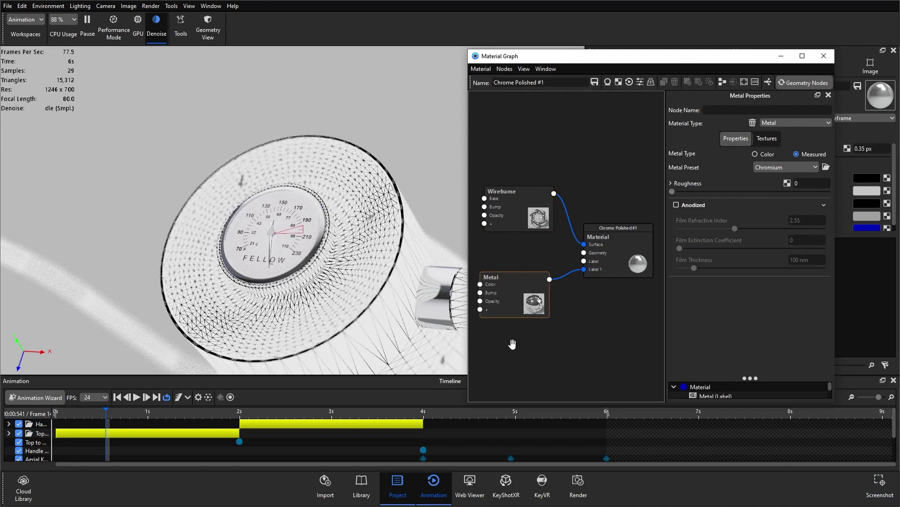
right_click(513, 344)
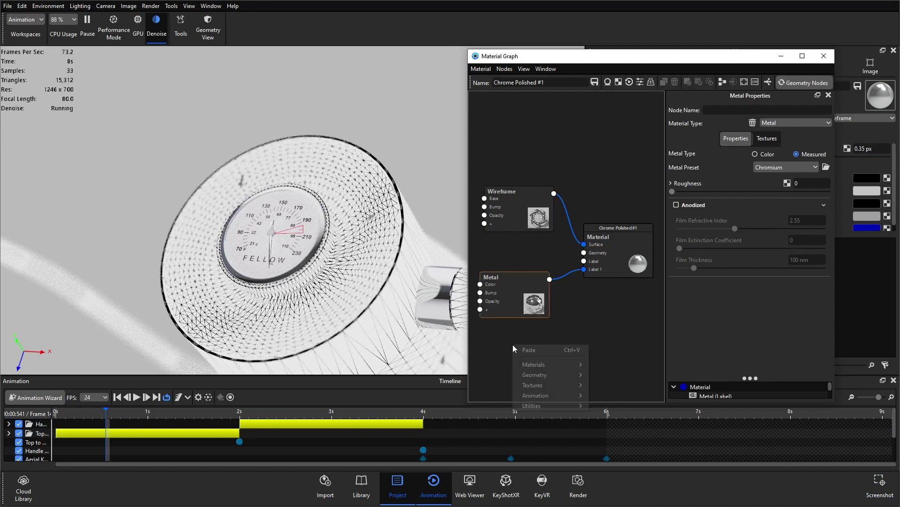
click(551, 350)
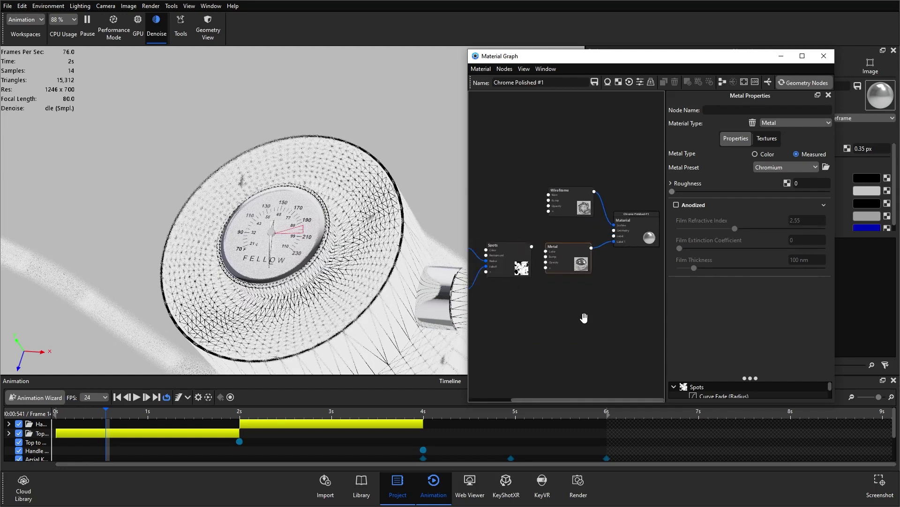
drag(548, 246, 562, 269)
click(586, 303)
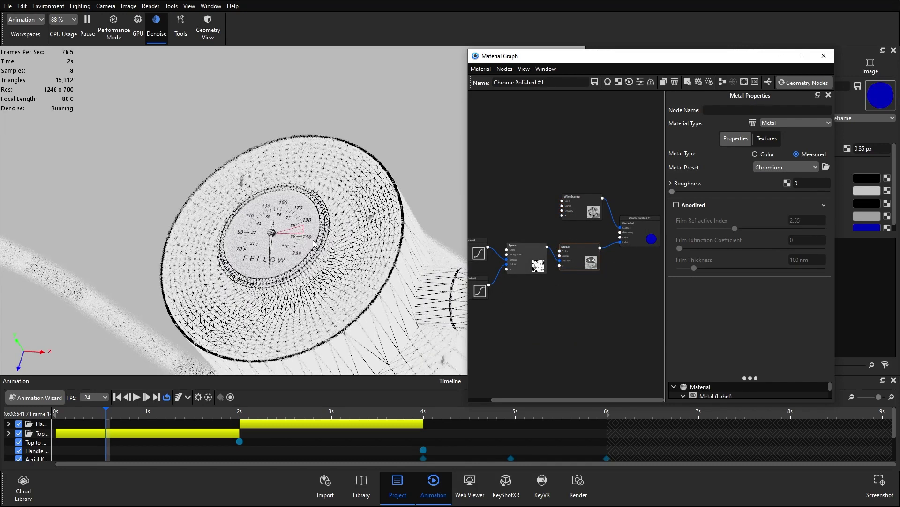
Step: Play the animation to check the chrome's transition from wireframe, and return to the animation's beginning
key(space)
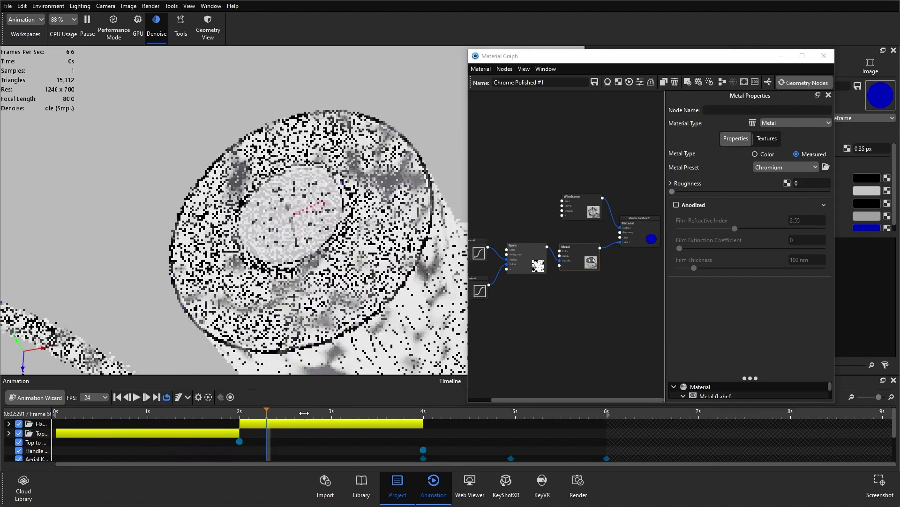
key(space)
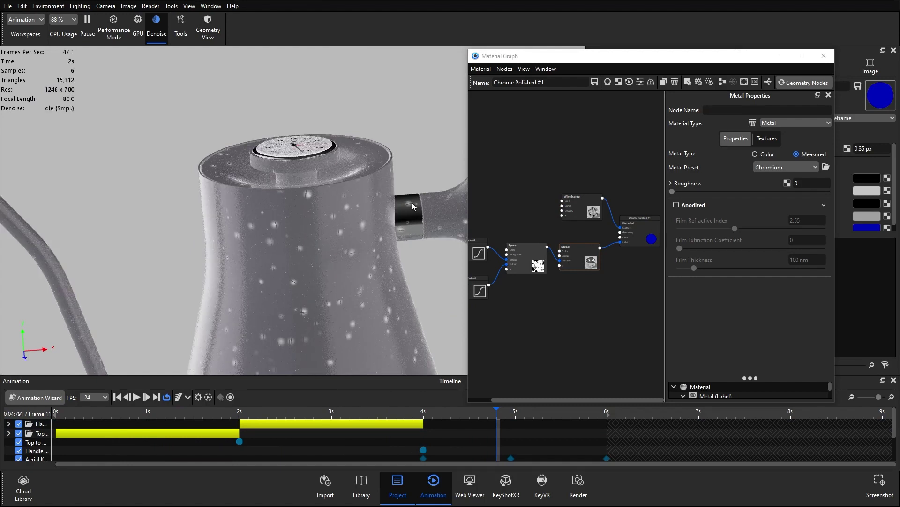
drag(176, 409, 60, 411)
Step: Check the animation time settings of both pasted Curve Fade nodes and close the chrome's material graph
middle_drag(481, 267, 509, 282)
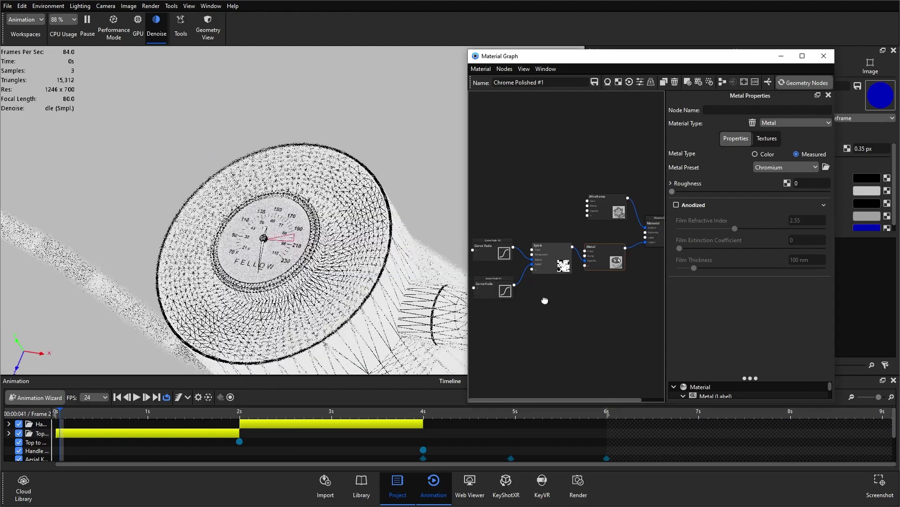
click(498, 295)
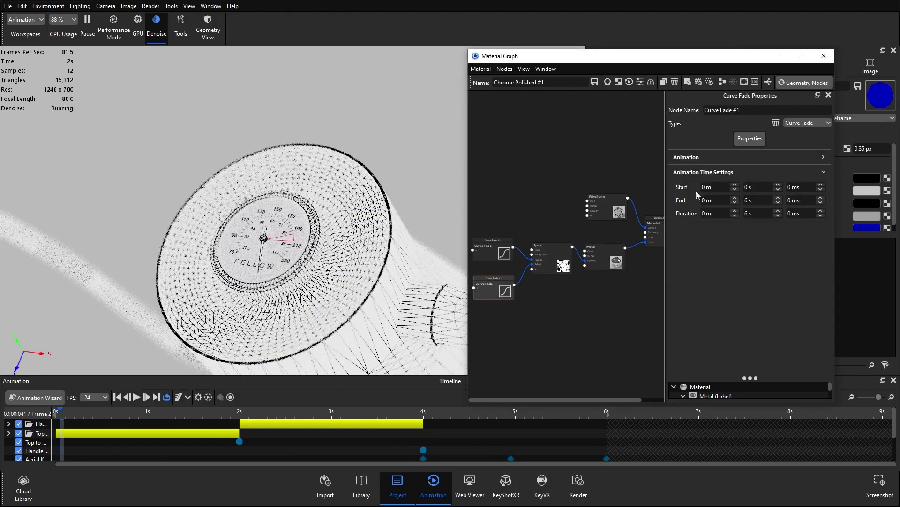
click(502, 252)
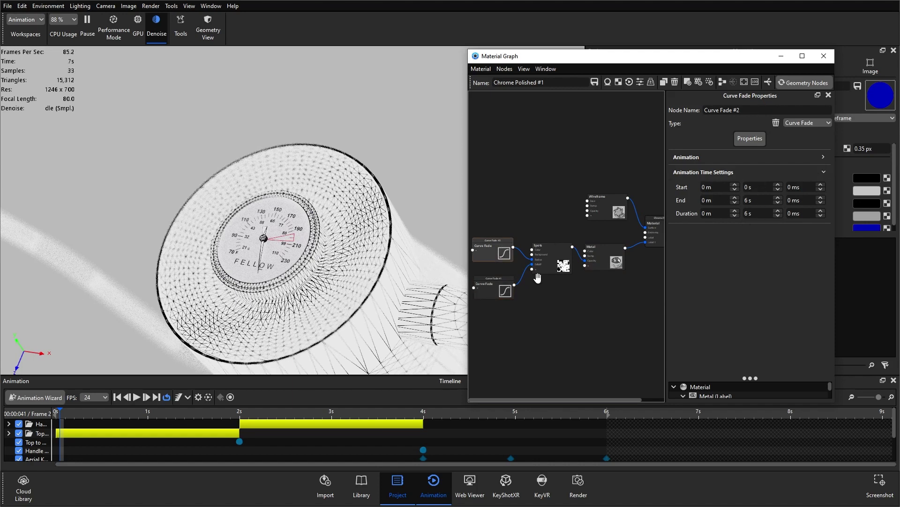
click(556, 312)
click(824, 56)
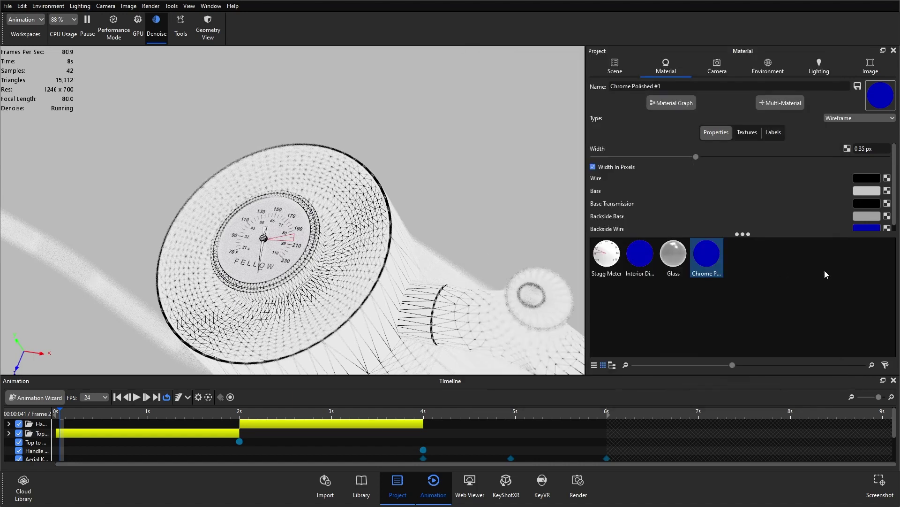
Step: In the Glass material's graph, paste the copied Spots and Curve Fade nodes and connect Spots to the Glass node's Opacity input
click(682, 260)
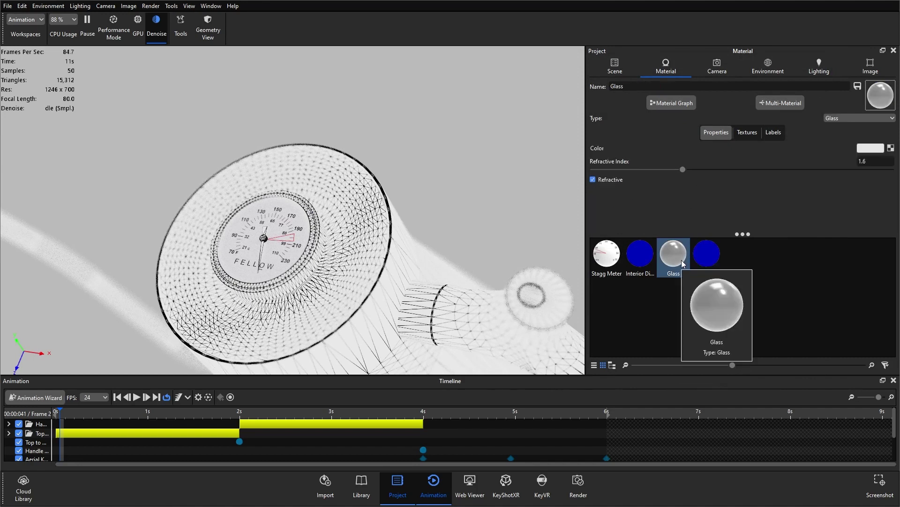
click(681, 108)
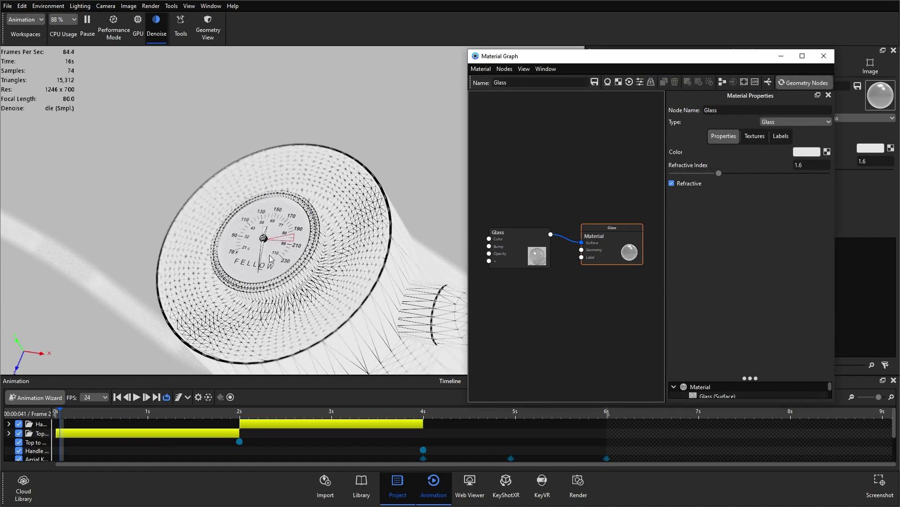
drag(521, 258, 535, 246)
click(540, 288)
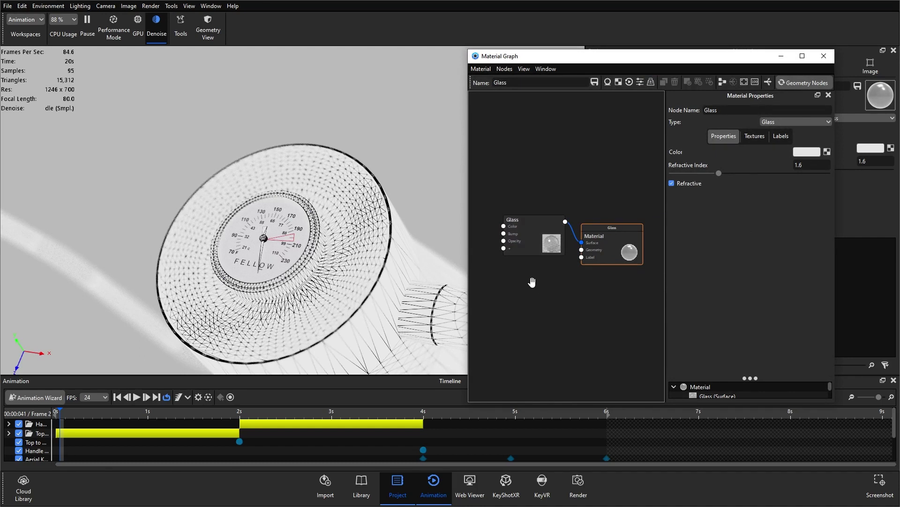
right_click(533, 281)
click(644, 446)
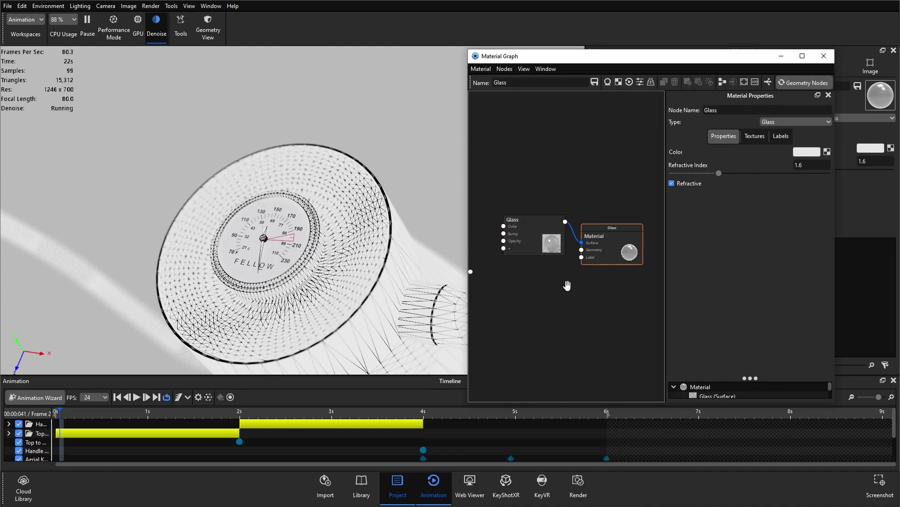
scroll(567, 284, down, 2)
drag(539, 241, 563, 216)
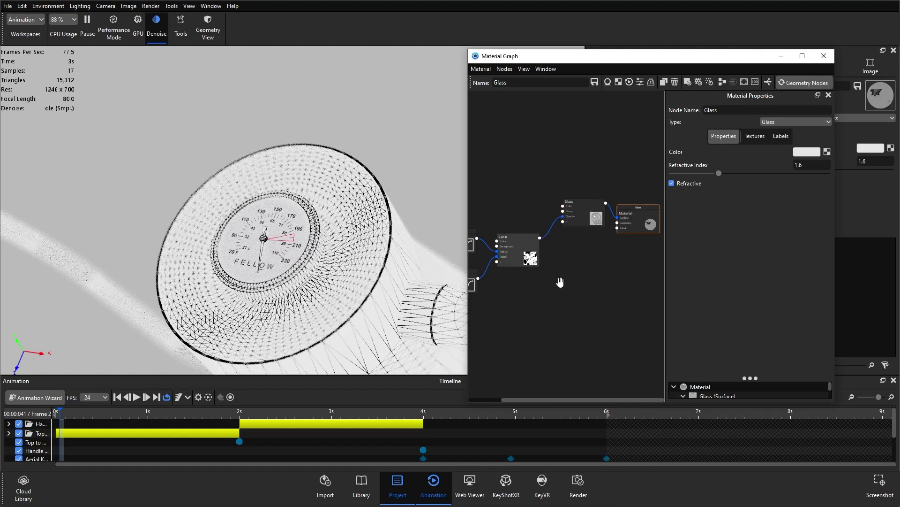
Step: Scrub the animation back to its first frame to check the glass fade, and close the Glass material's graph
drag(264, 411, 50, 404)
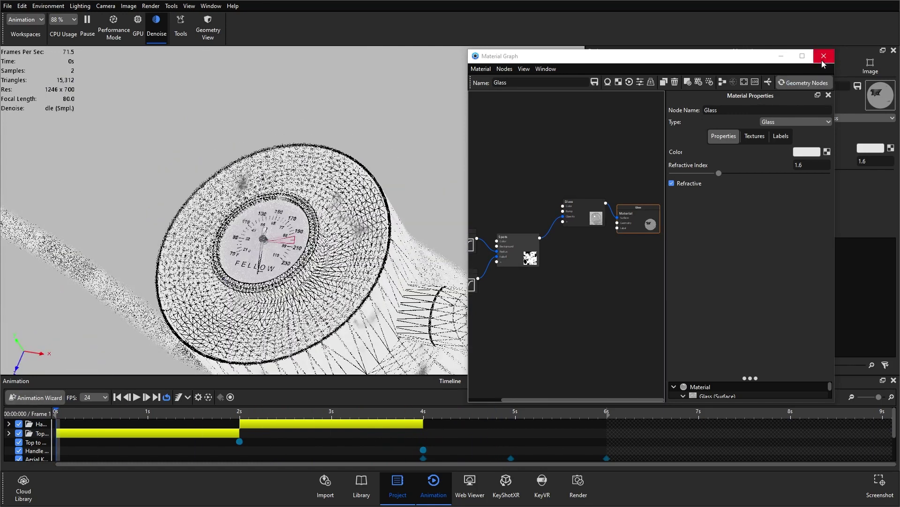
click(824, 56)
Step: Open the Stagg Meter material's graph, tidy its nodes and change the Diffuse node to a Wireframe material
click(607, 256)
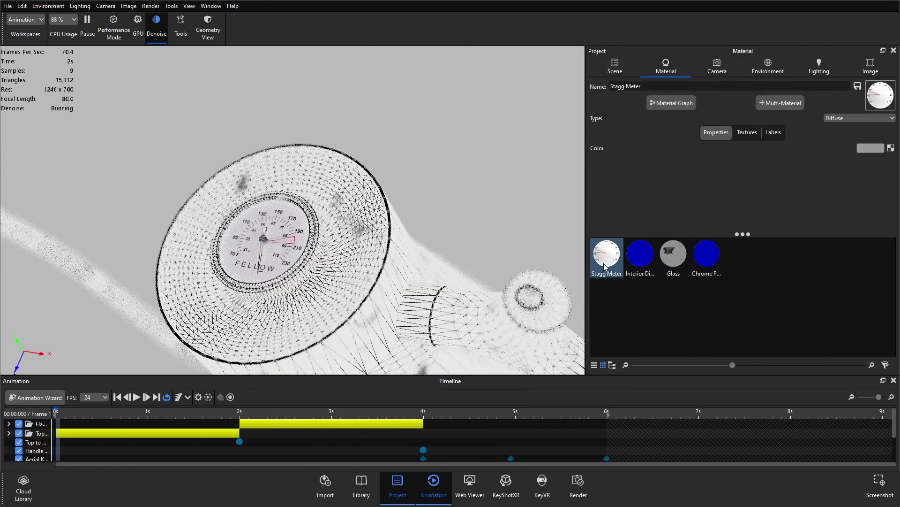
click(668, 103)
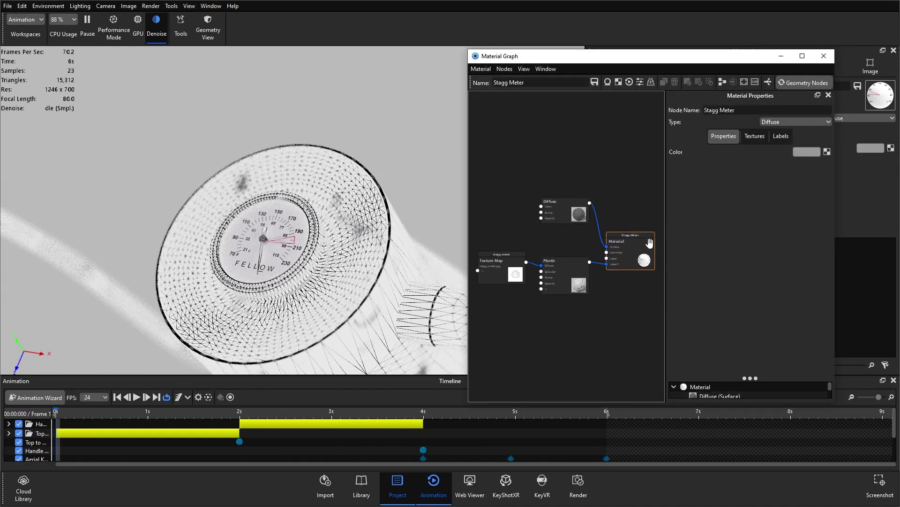
drag(563, 261, 563, 255)
drag(581, 217, 586, 234)
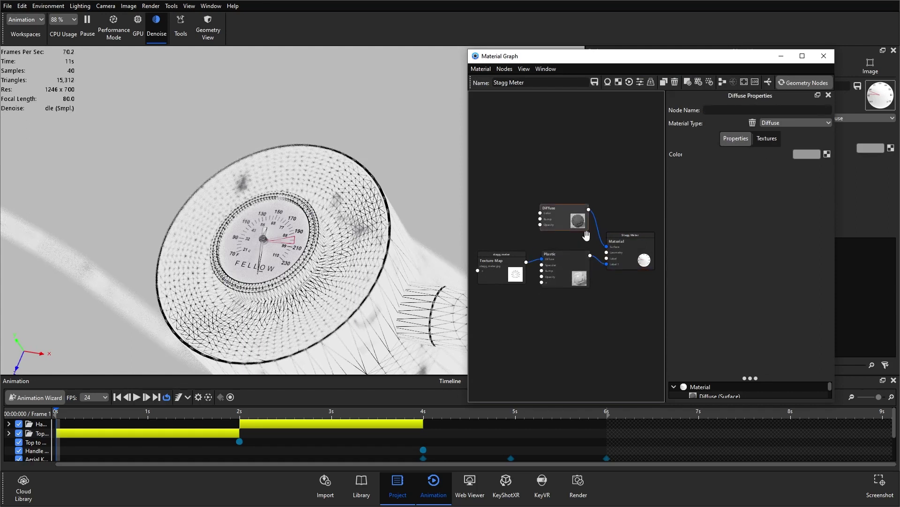
click(777, 124)
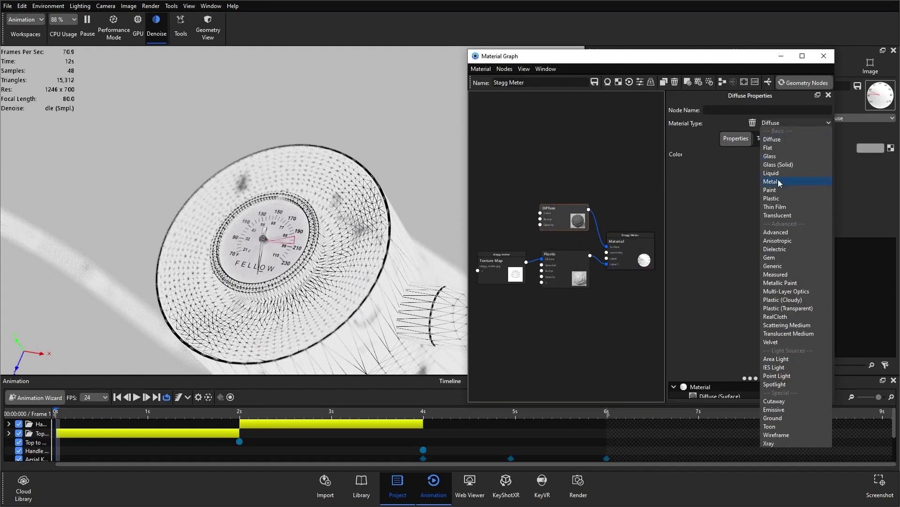
click(784, 435)
Step: Set the meter's Wireframe node to a width of 0.35 px and a black wire color
double_click(798, 154)
text(0.35)
key(Return)
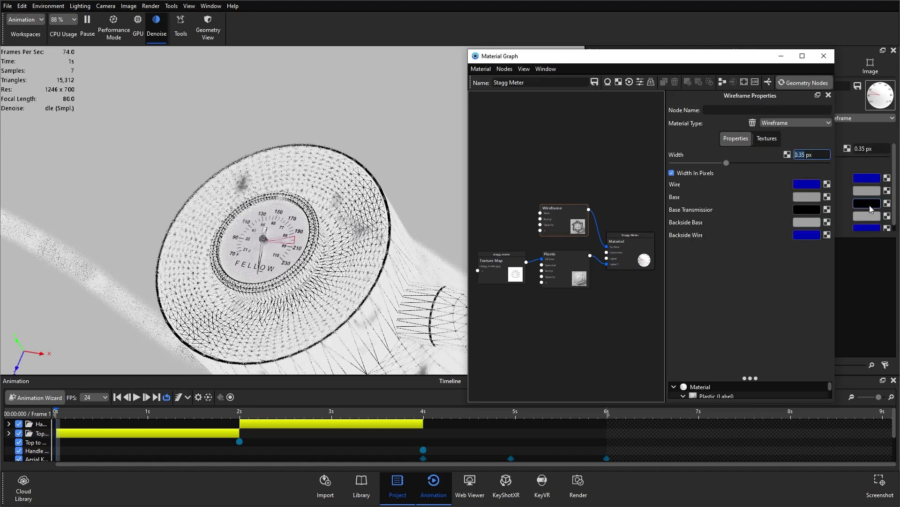
click(807, 184)
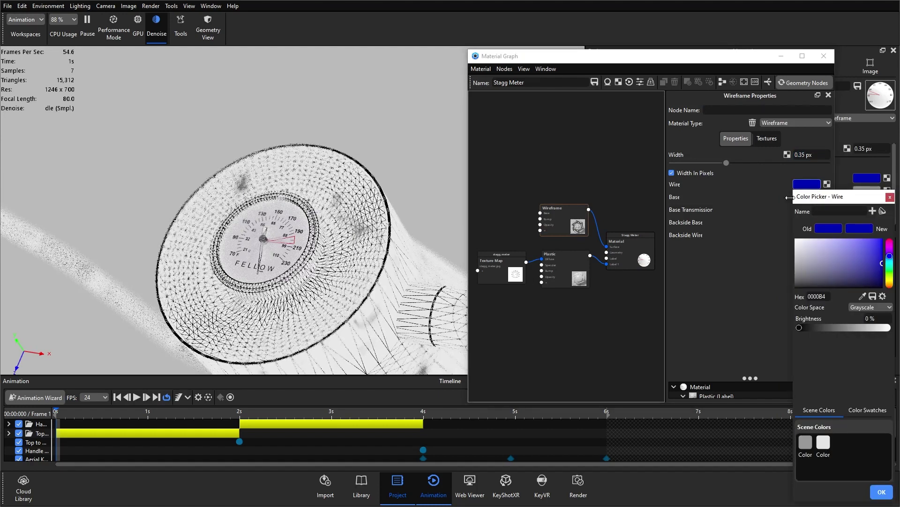
click(832, 283)
click(881, 492)
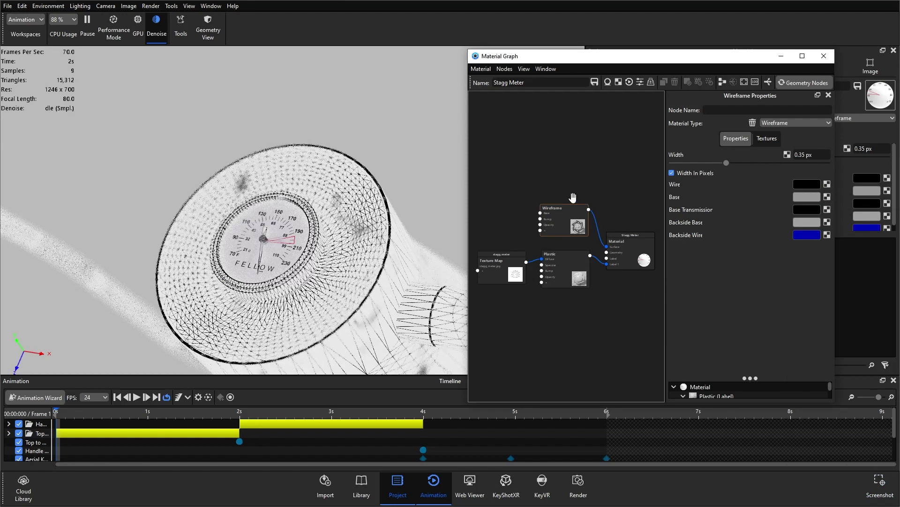
Step: Paste the copied Spots and Curve Fade nodes into the meter's graph and connect Spots to the Plastic label's Opacity input
right_click(524, 333)
click(547, 338)
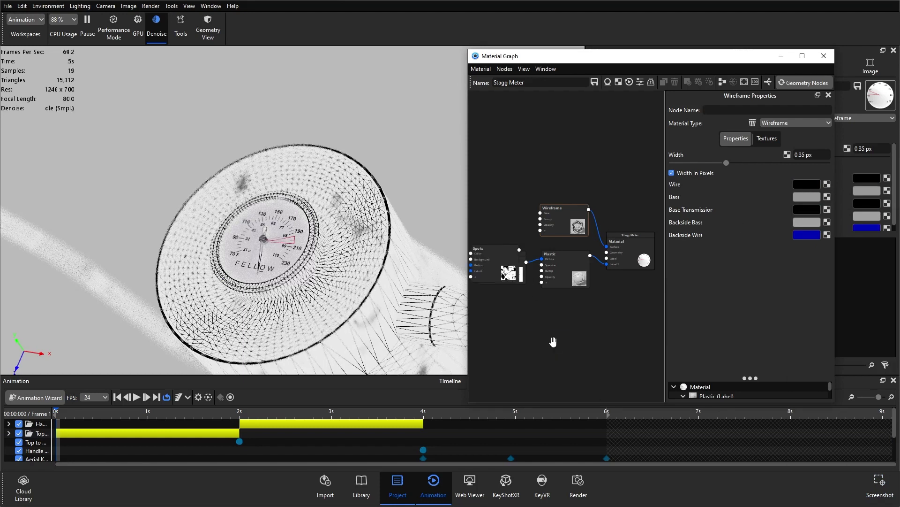
drag(494, 270, 542, 280)
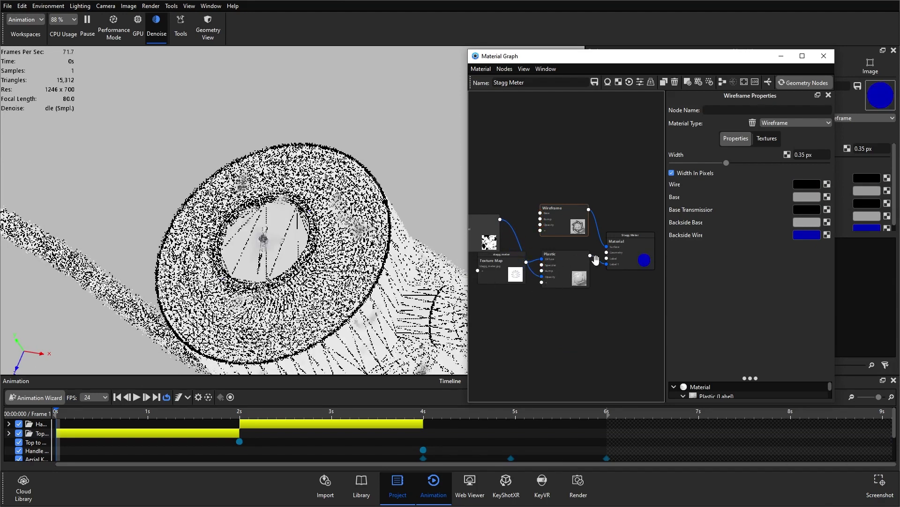
click(478, 230)
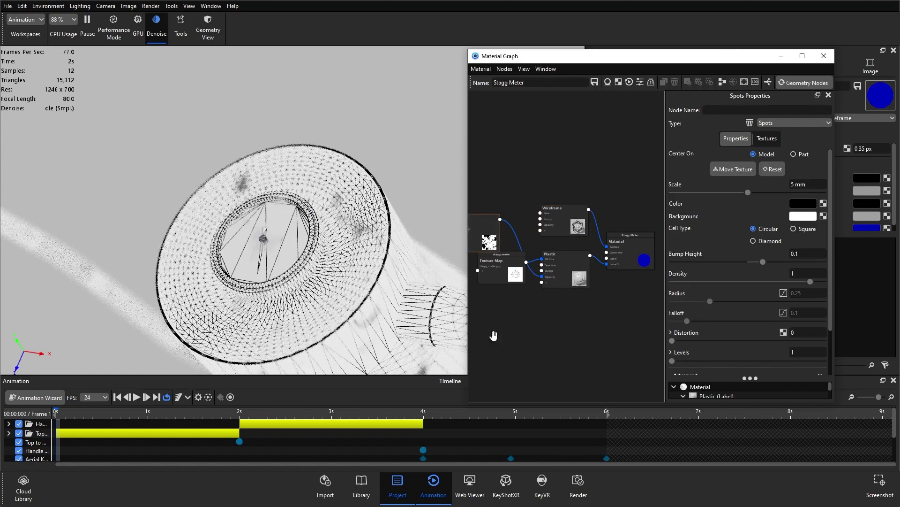
Step: Scrub the animation forward to its end at 6 s to check the meter's fade from wireframe
drag(70, 416, 217, 419)
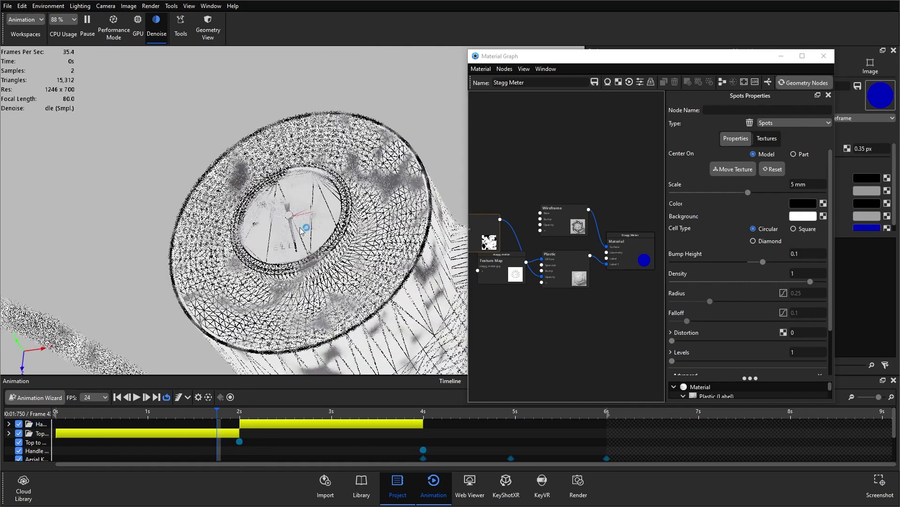
click(439, 412)
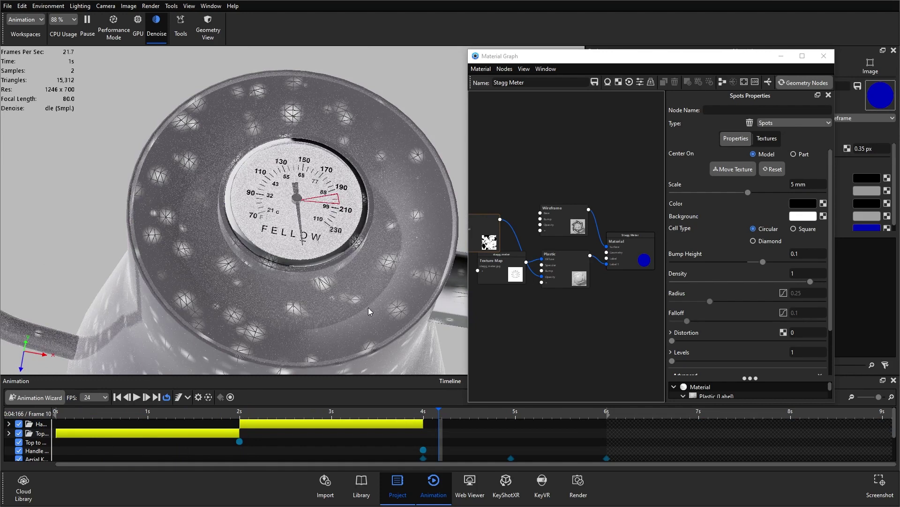
drag(511, 415, 607, 425)
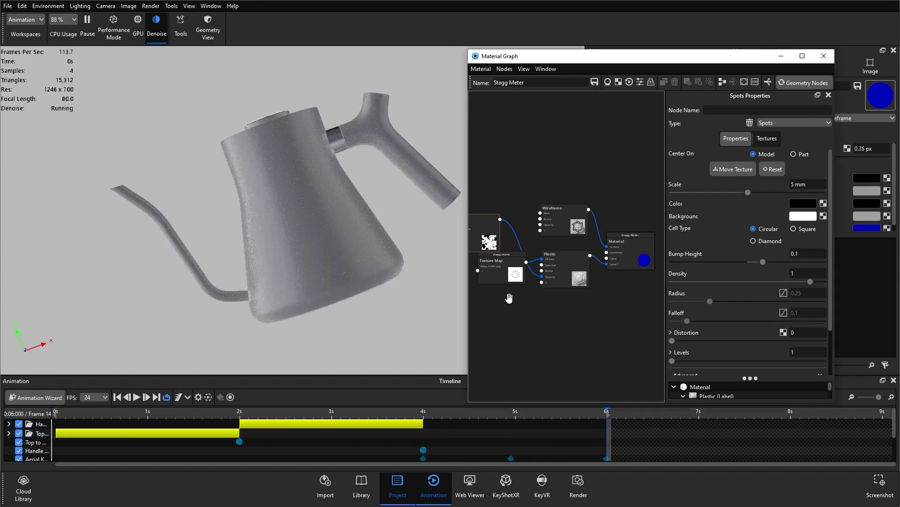
Step: Auto-align the meter's graph nodes, check both Curve Fade nodes' animation time settings, and close the graph
click(723, 83)
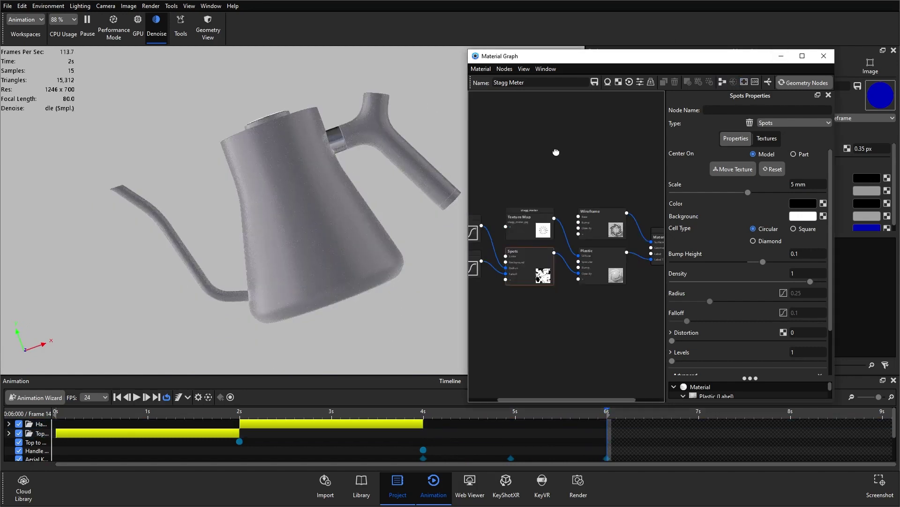
click(493, 229)
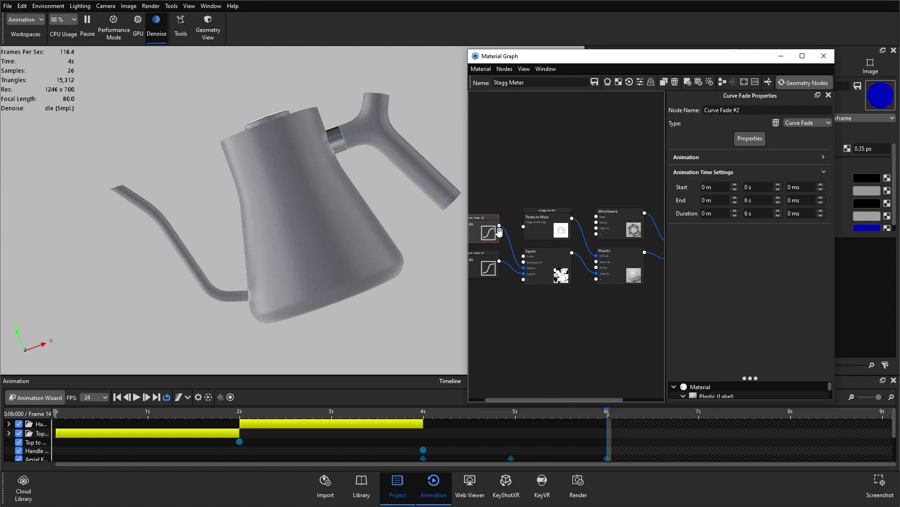
click(484, 271)
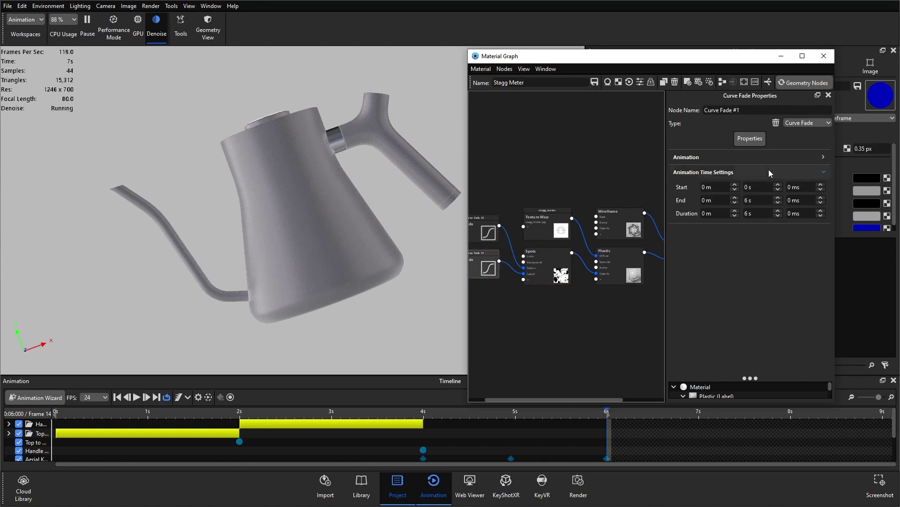
click(824, 56)
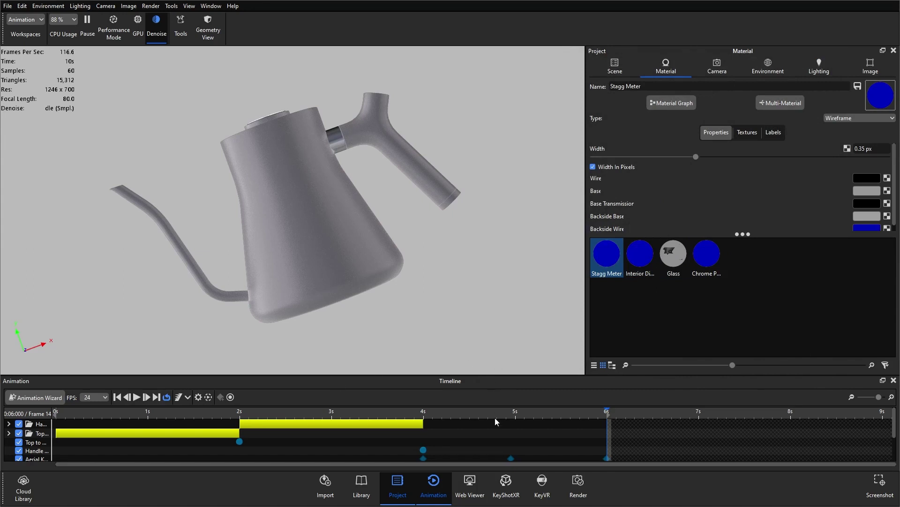
Step: Scrub the animation from 4.5 s to 6 s to review the whole kettle's transition to its final materials
click(470, 417)
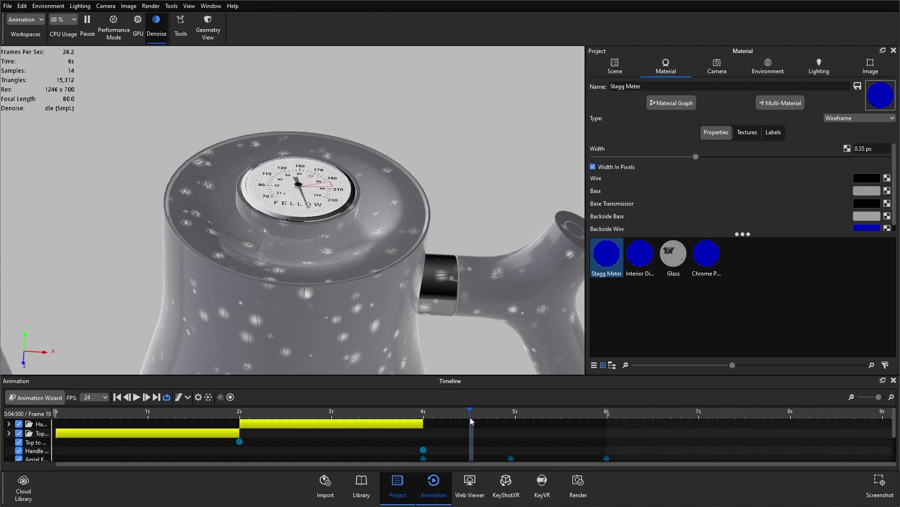
drag(472, 421, 509, 421)
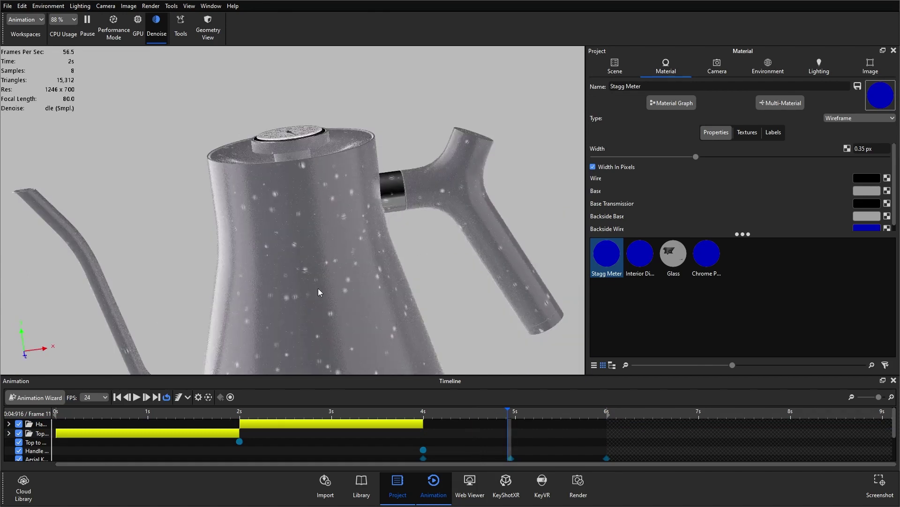
drag(542, 412, 606, 416)
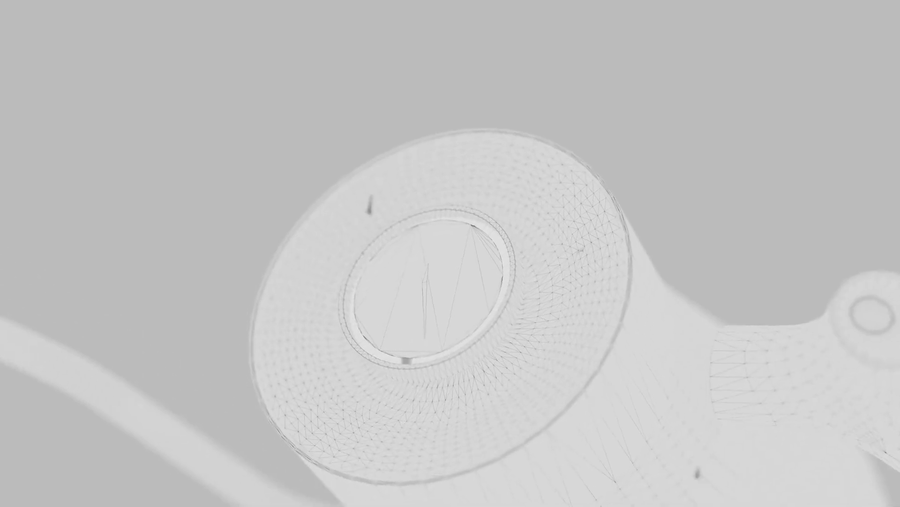